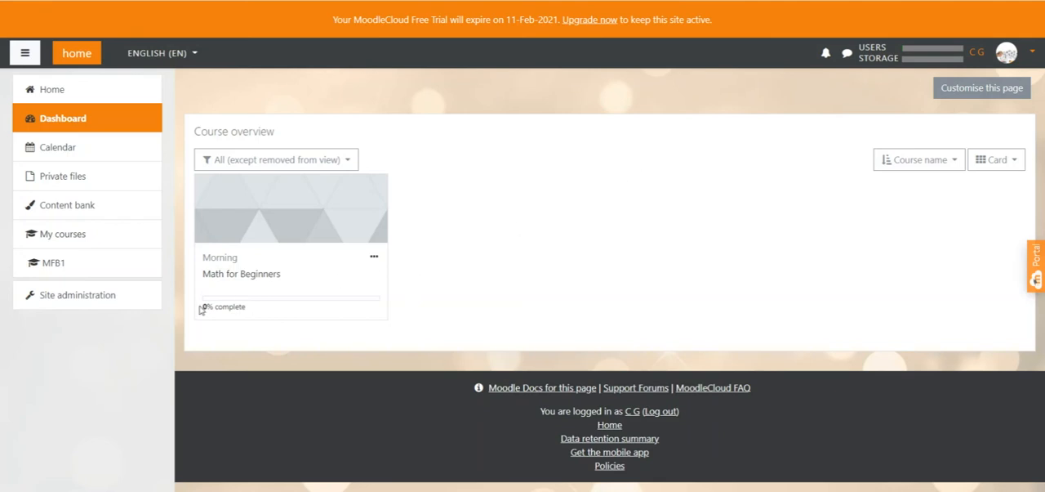
drag(202, 306, 254, 312)
click(443, 285)
drag(275, 132, 194, 137)
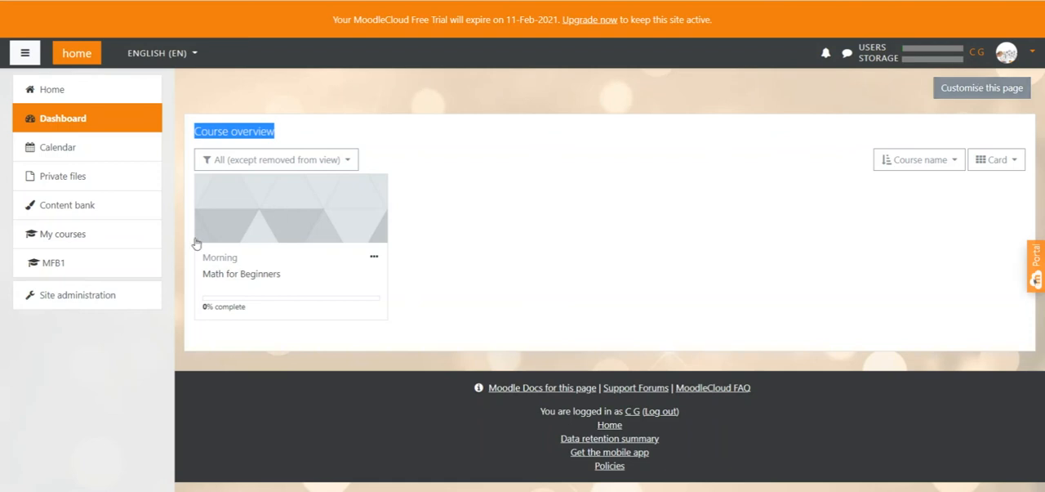
Step: Open the Define roles page under the user permissions in site administration
click(58, 301)
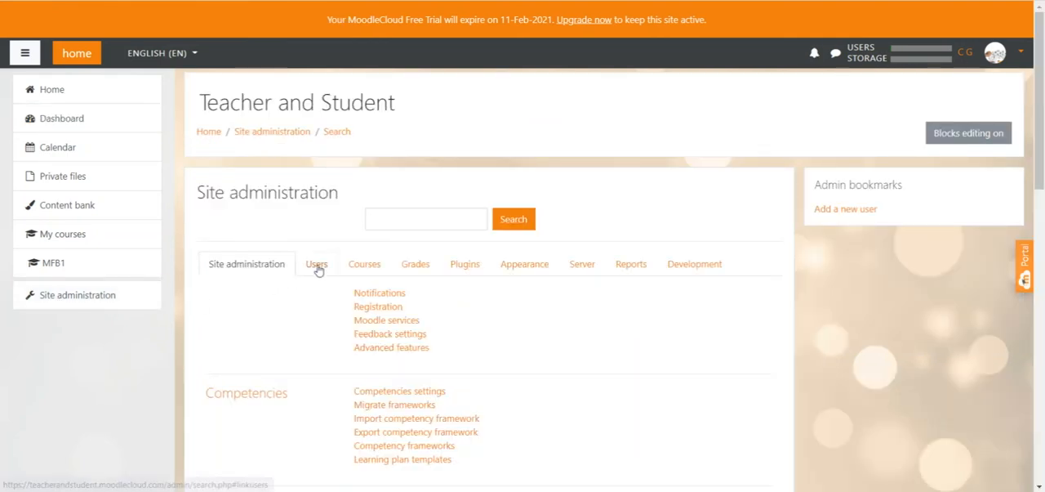
click(317, 266)
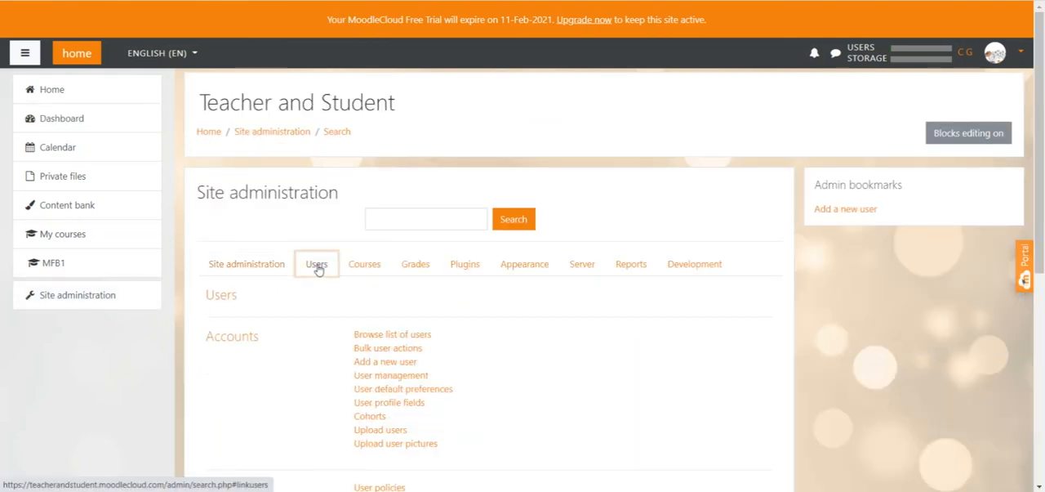
scroll(402, 261, down, 3)
scroll(403, 257, down, 1)
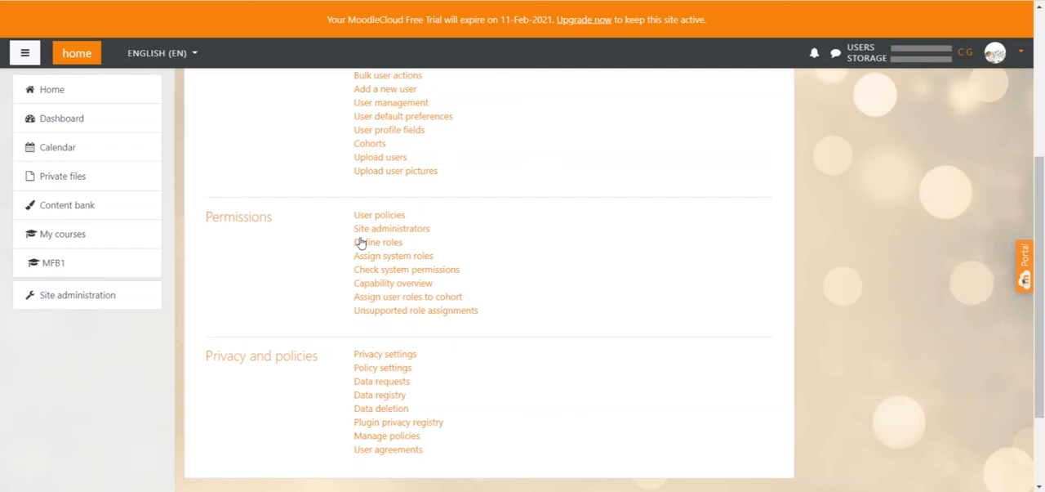
click(386, 243)
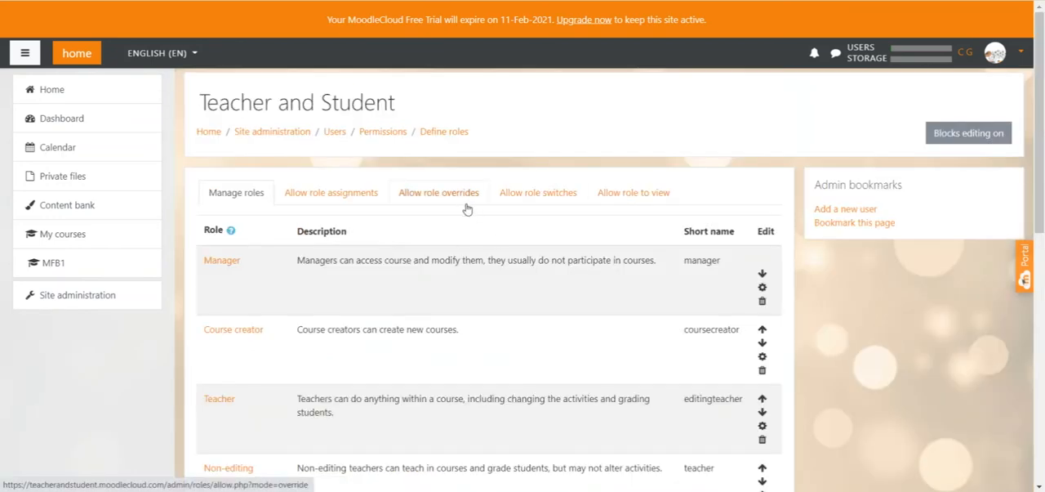
Step: Open the Authenticated user role for editing
scroll(466, 209, down, 2)
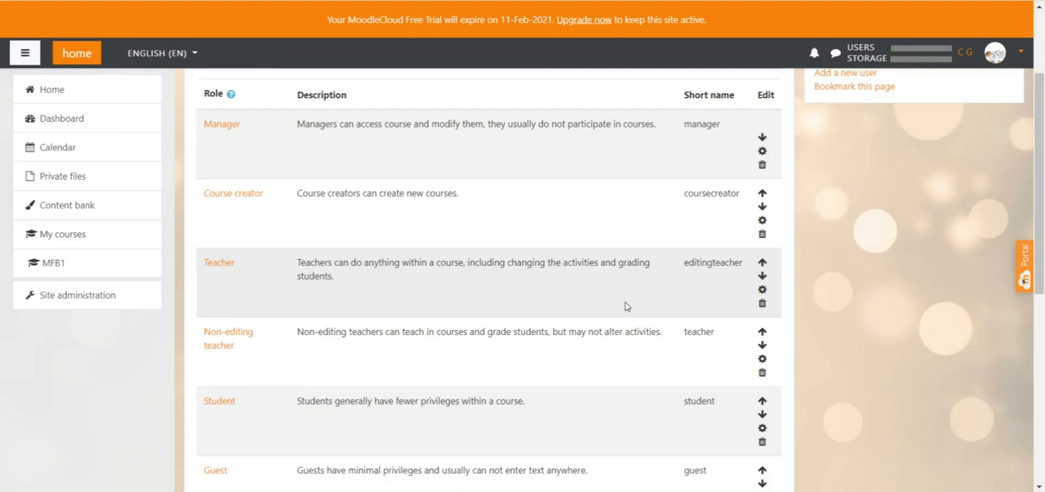
scroll(326, 267, down, 3)
drag(206, 268, 284, 266)
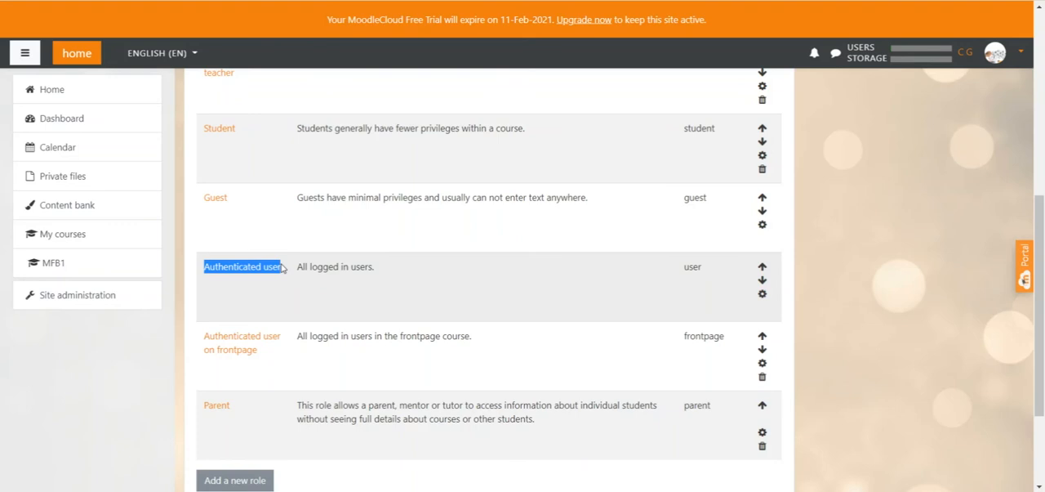
click(762, 294)
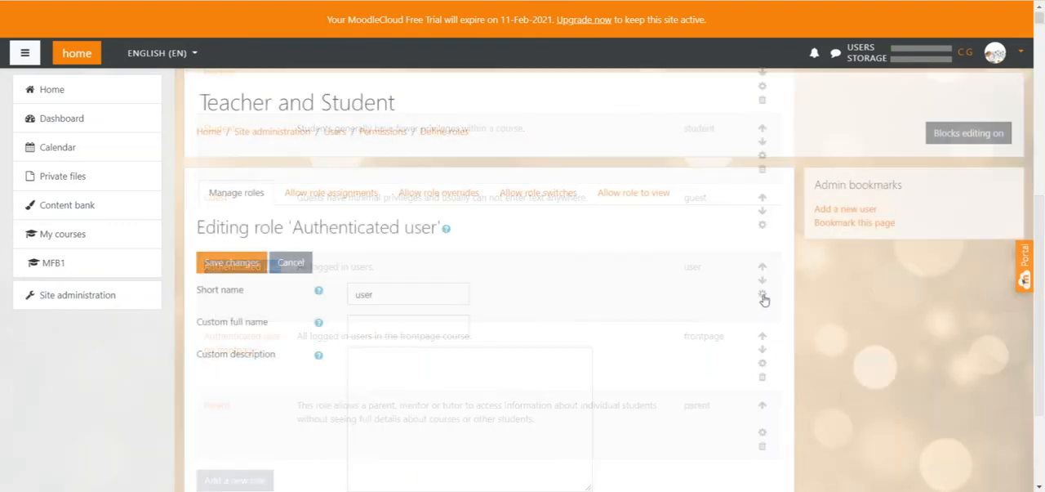
Step: Filter the Authenticated user role's capabilities by "dashboard"
scroll(762, 299, down, 15)
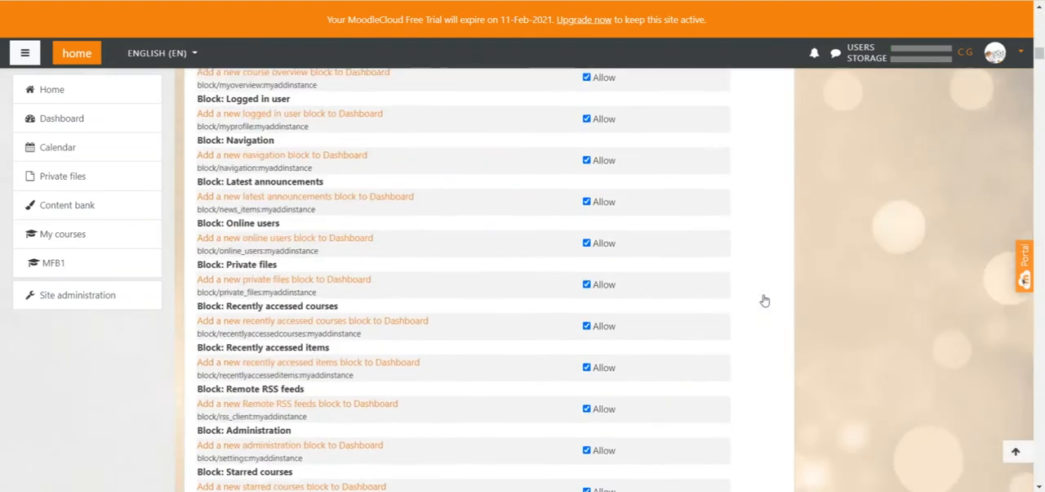
scroll(765, 300, down, 15)
scroll(764, 301, up, 5)
scroll(762, 299, up, 15)
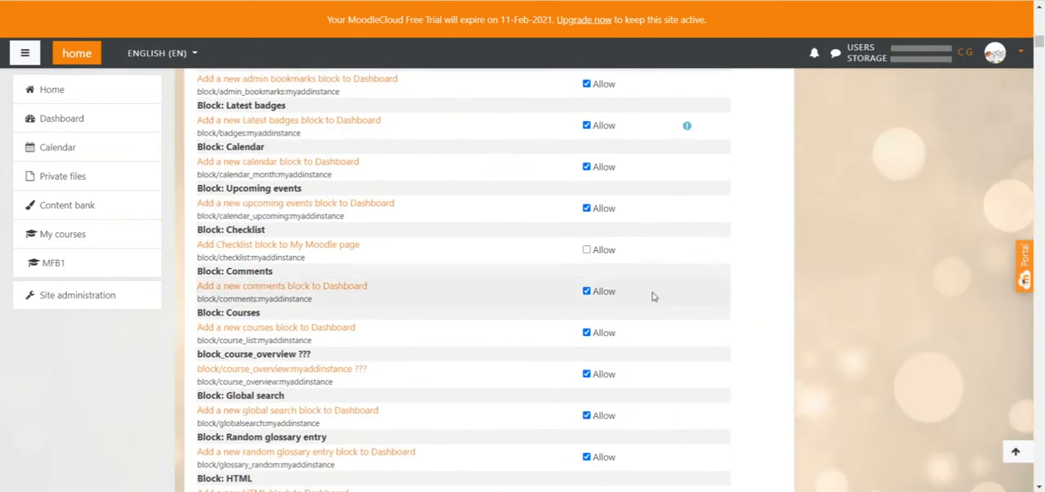
scroll(652, 297, up, 7)
scroll(288, 329, down, 4)
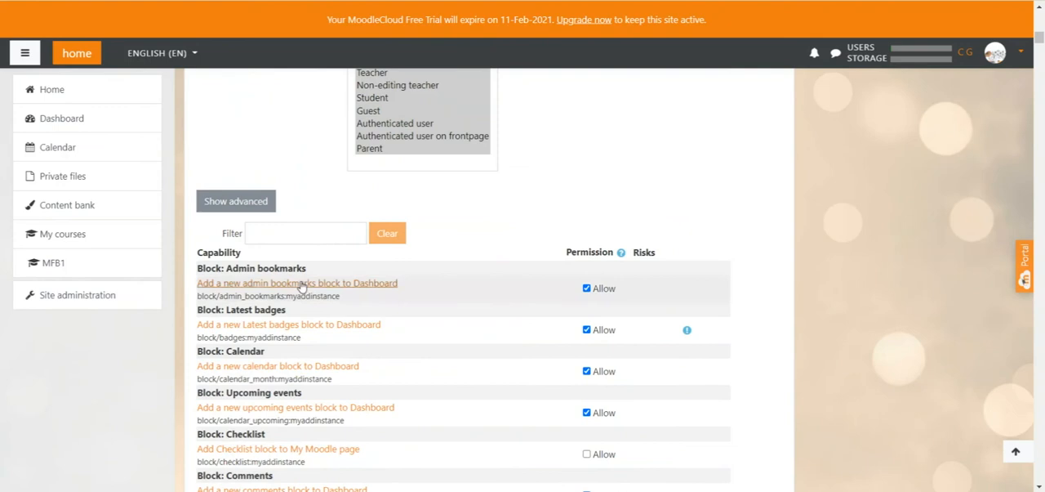
click(316, 235)
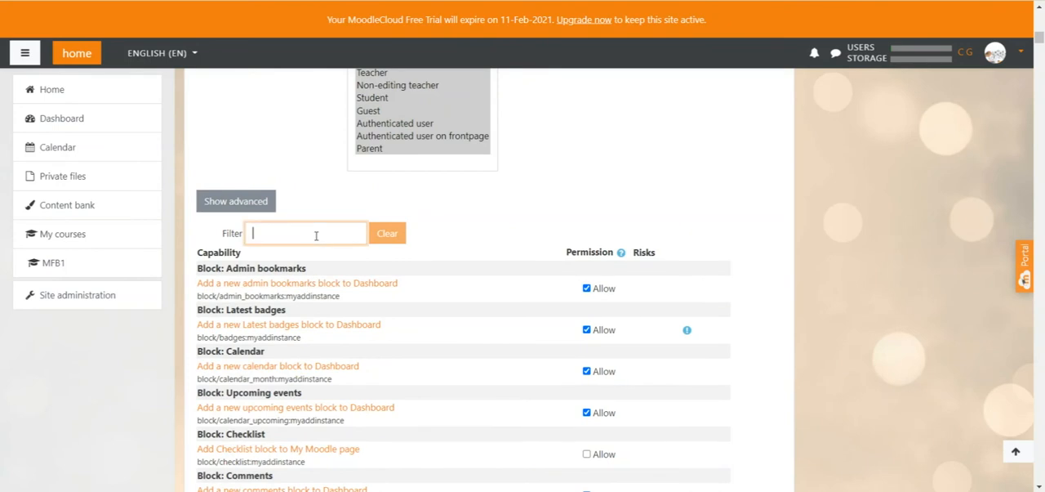
text(dashboard)
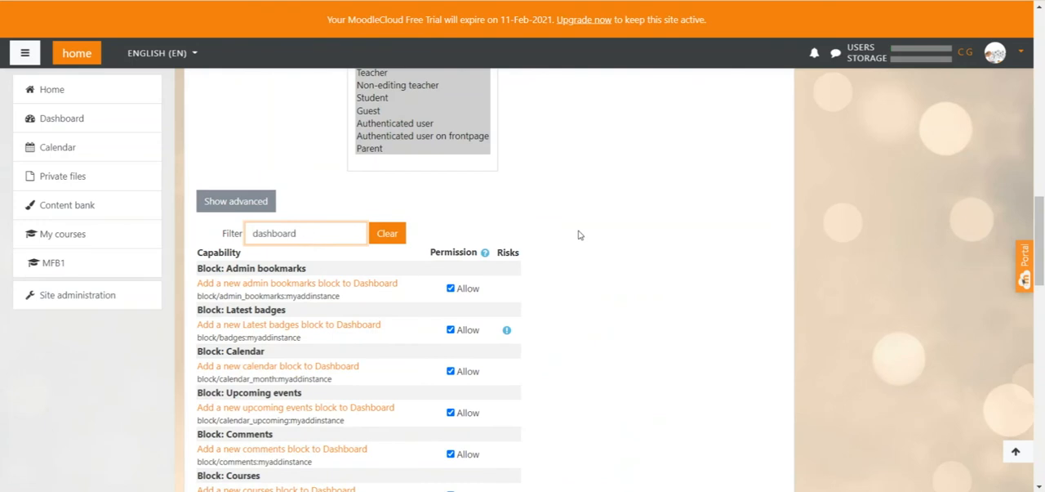
Step: Remove the Allow permission for Manage Dashboard page blocks from the Authenticated user role and save the changes
scroll(578, 235, down, 2)
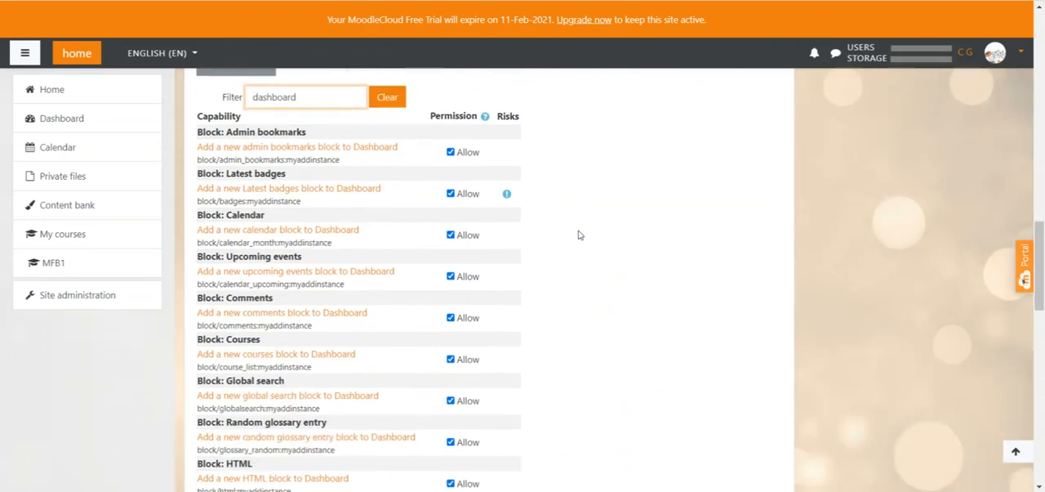
scroll(578, 235, down, 7)
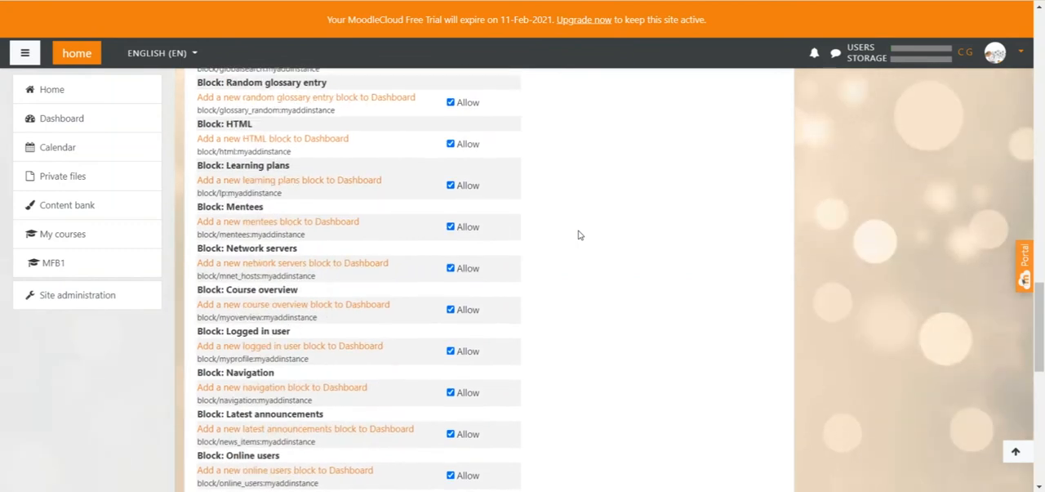
scroll(578, 235, down, 10)
drag(329, 262, 197, 262)
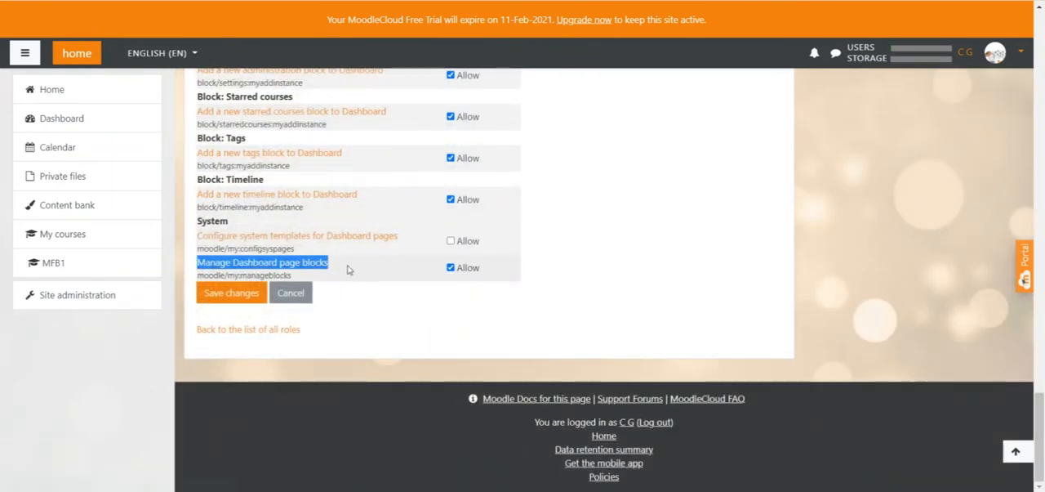
click(451, 269)
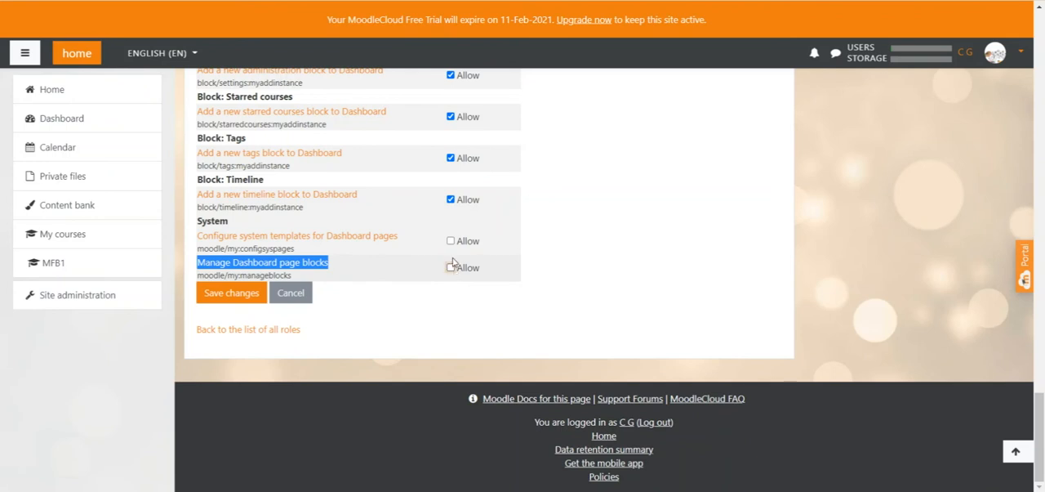
click(232, 294)
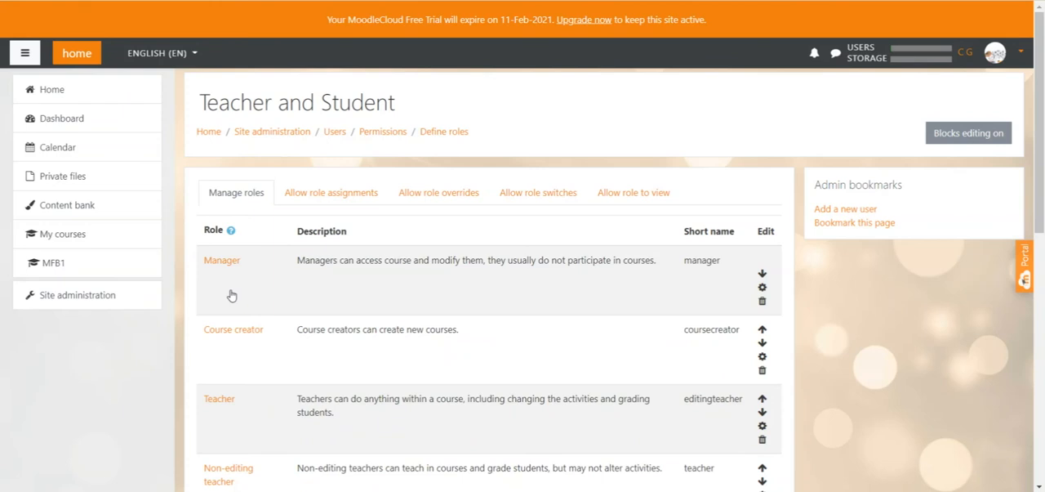
Step: View the Dashboard, then open the site's Navigation appearance settings in site administration
click(106, 121)
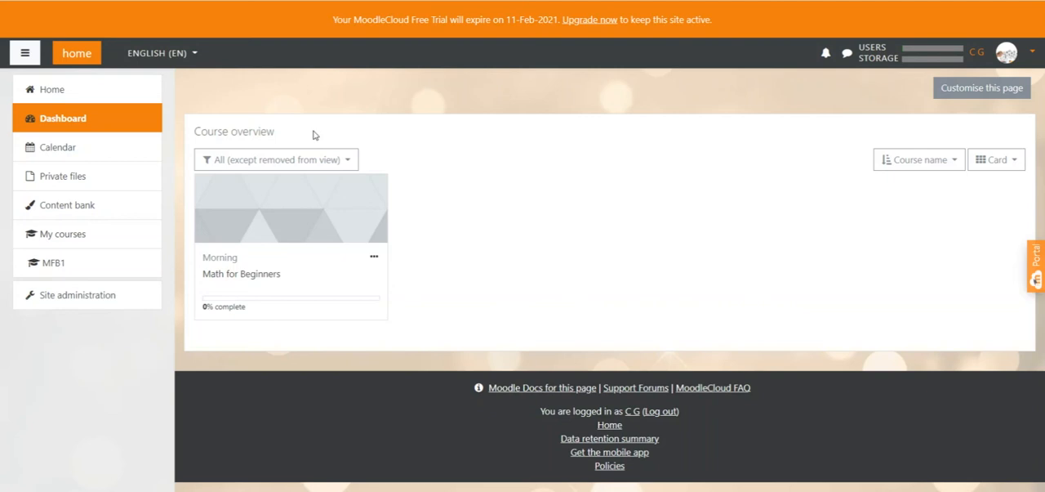
click(99, 302)
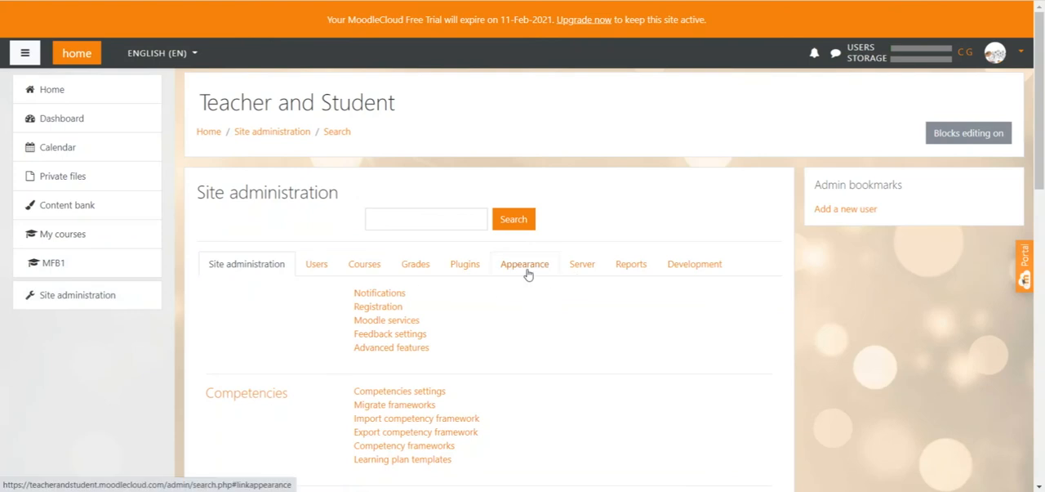
click(531, 265)
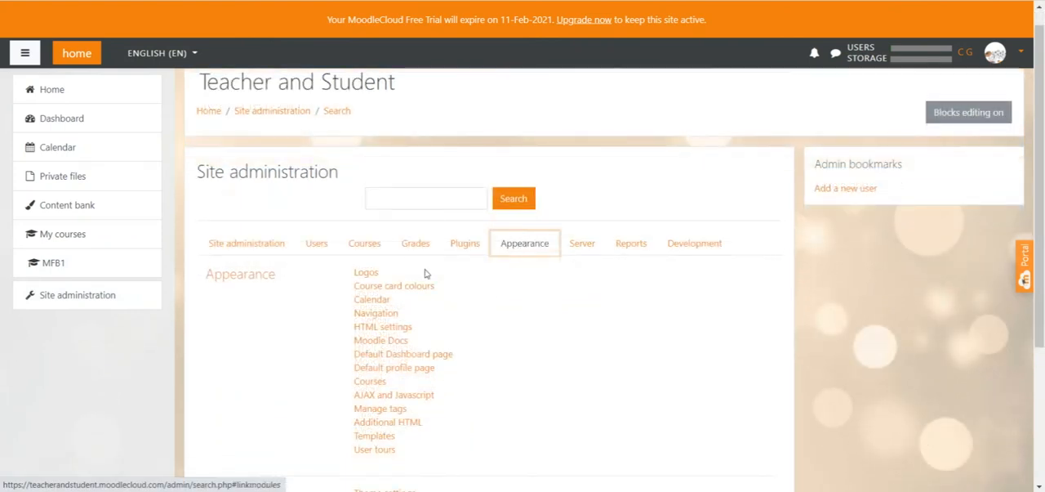
click(375, 315)
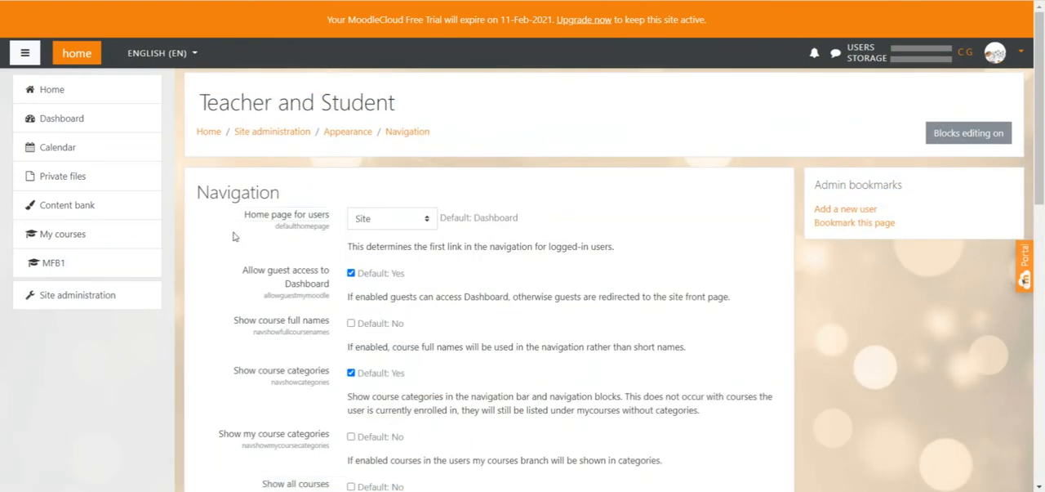
Step: Set the home page for users to Dashboard and save the navigation settings
drag(245, 213, 333, 218)
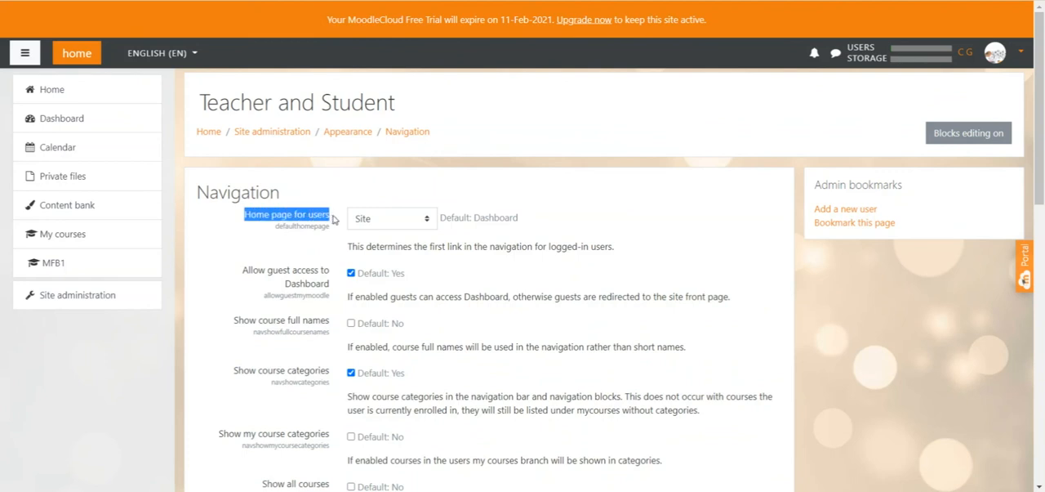
click(419, 226)
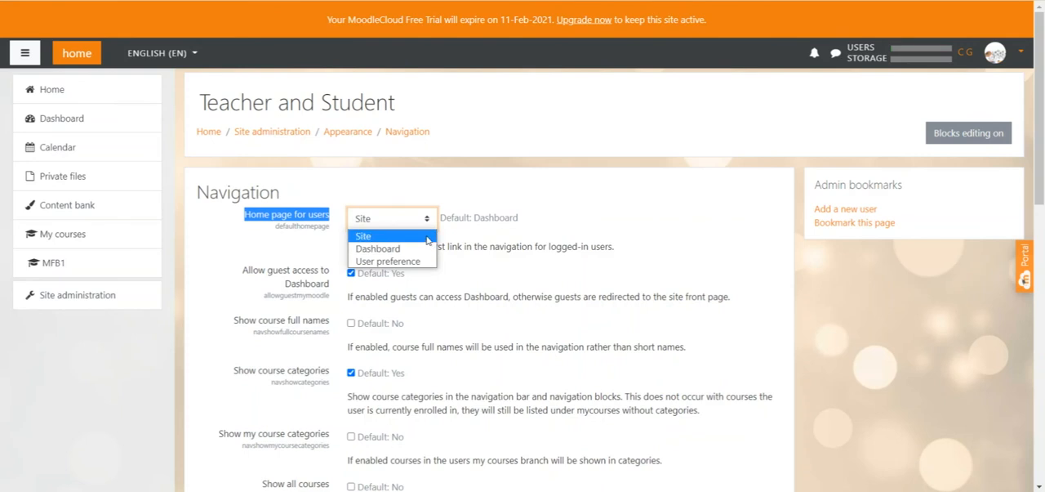
click(400, 248)
click(729, 235)
scroll(730, 234, down, 10)
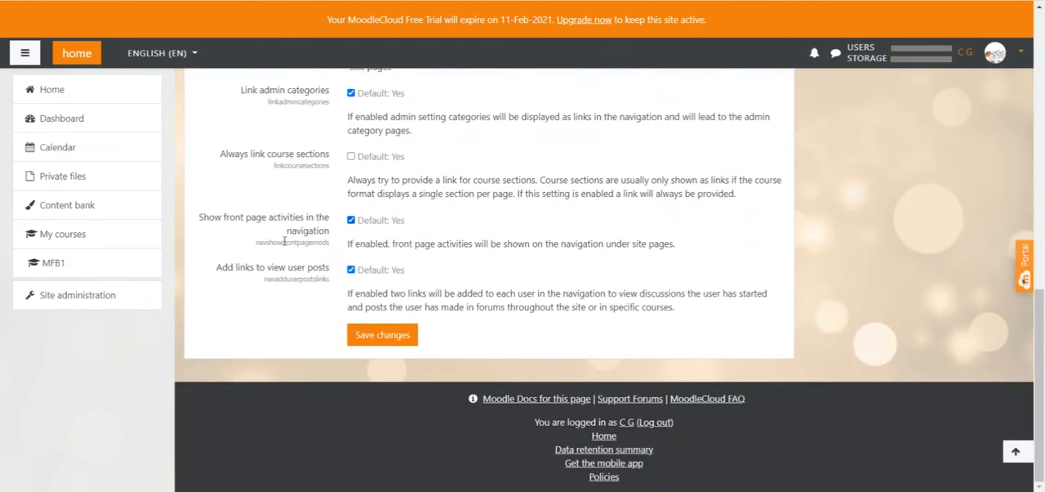
click(385, 338)
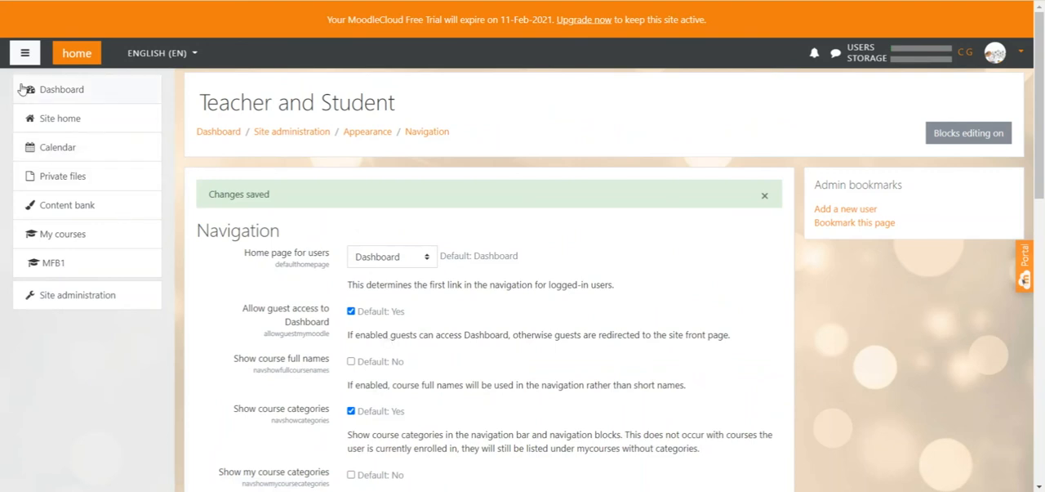
Step: Customise the Dashboard page by adding an Admin bookmarks block
click(64, 89)
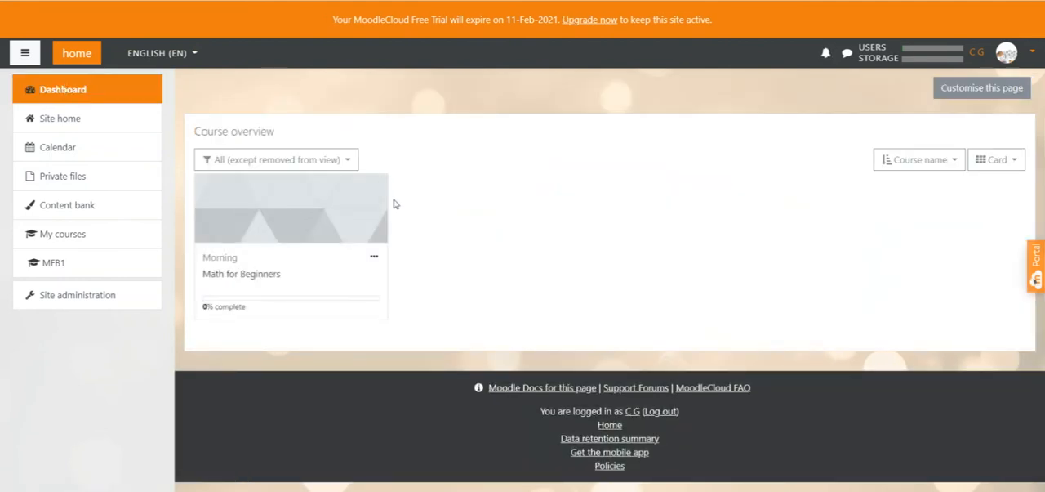
click(979, 92)
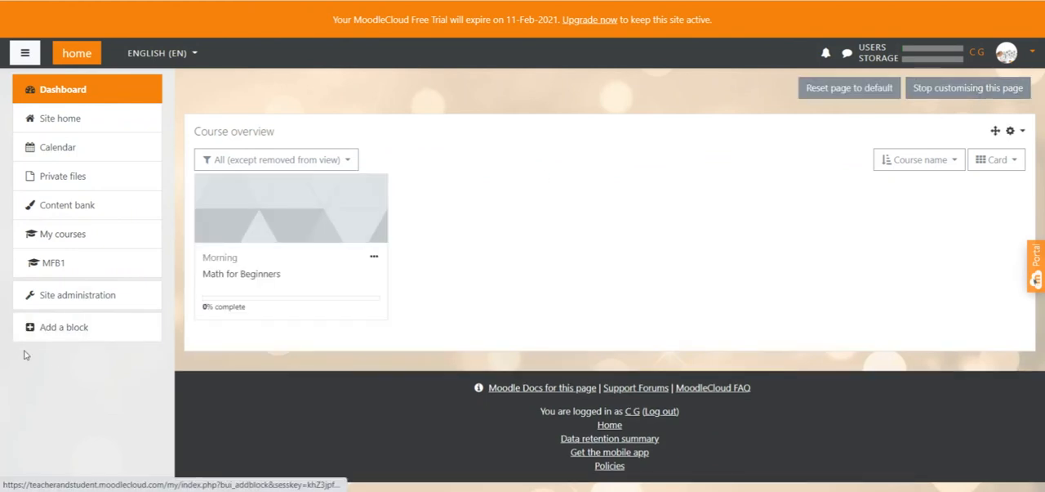
click(64, 328)
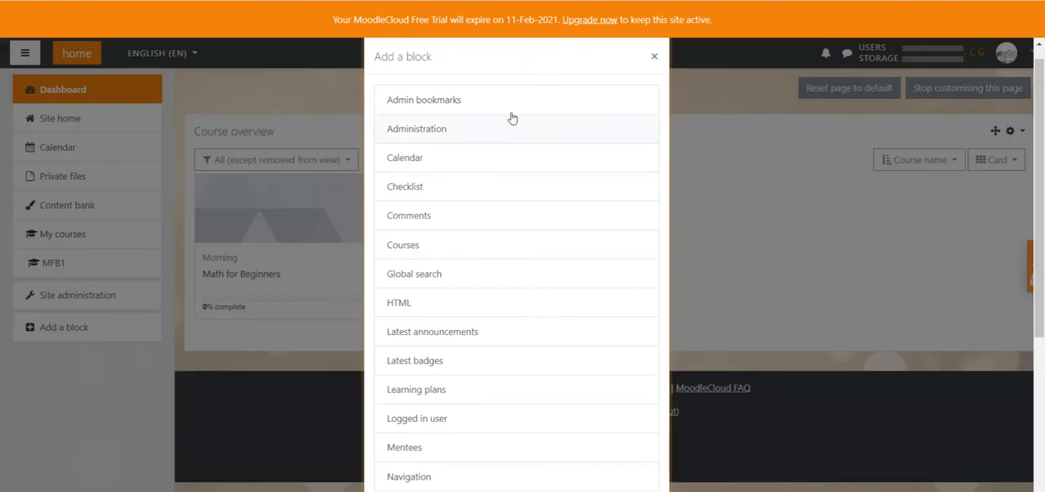
scroll(509, 140, down, 4)
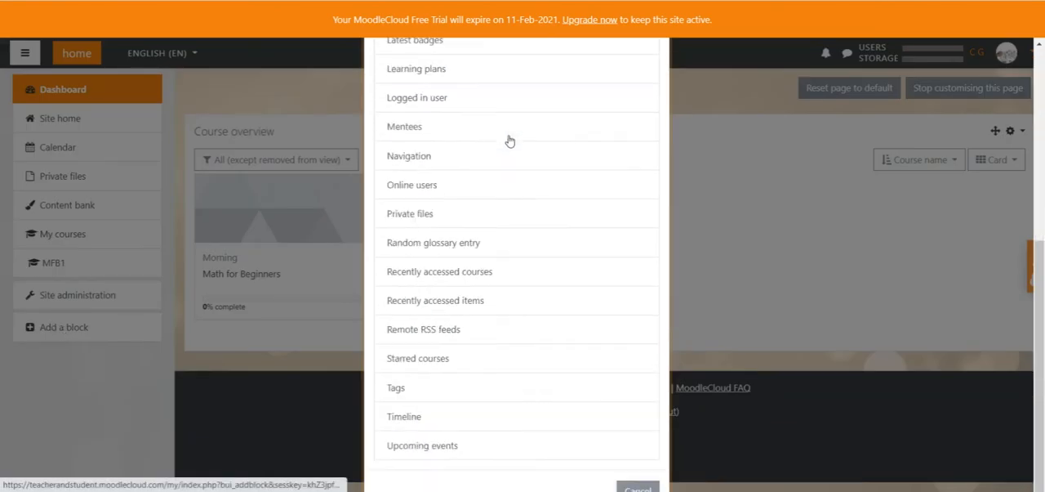
scroll(509, 142, up, 3)
scroll(509, 142, up, 1)
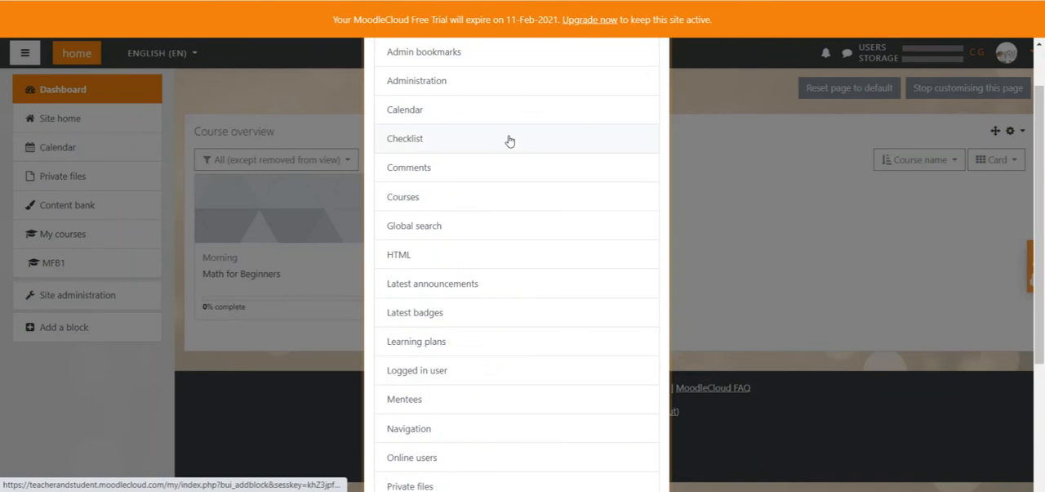
scroll(509, 141, up, 2)
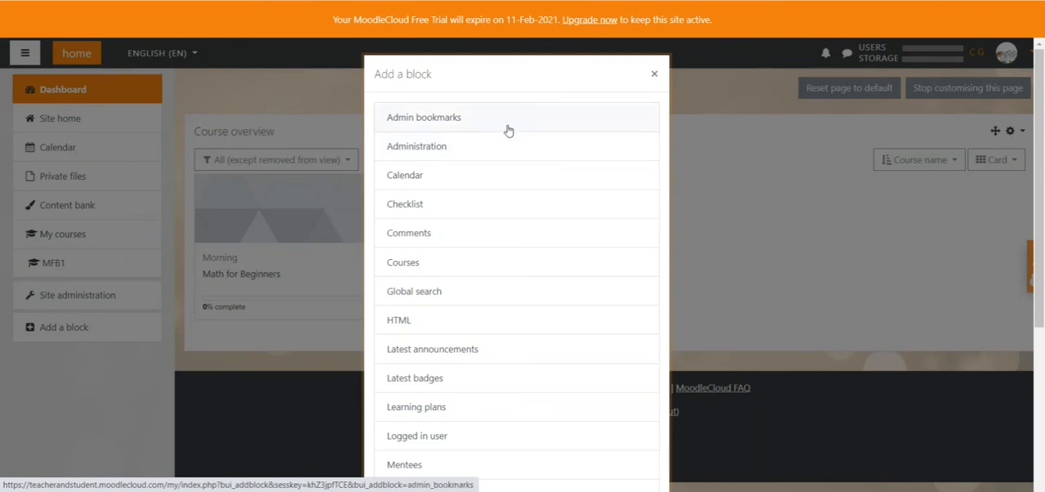
click(508, 125)
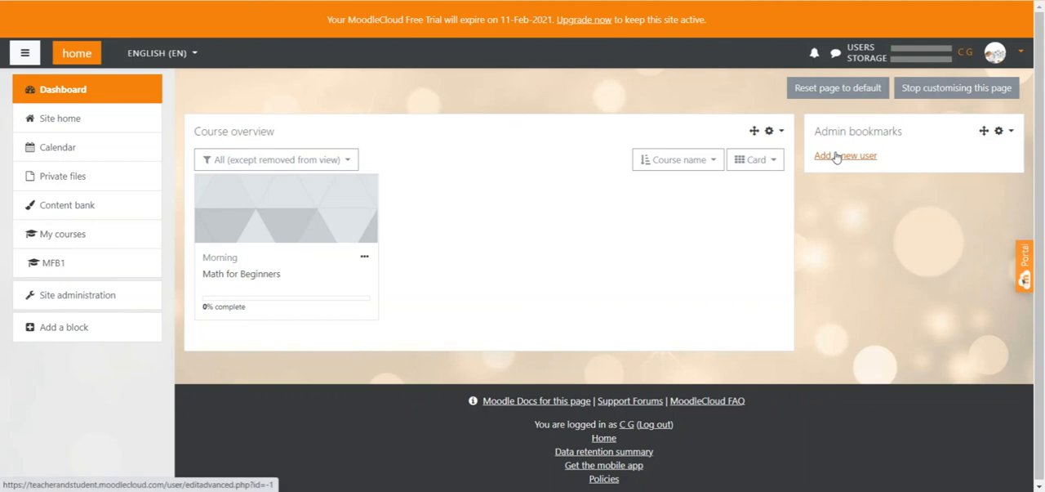
Step: Open the Add a new user page under the Users section of site administration and bookmark it
click(90, 301)
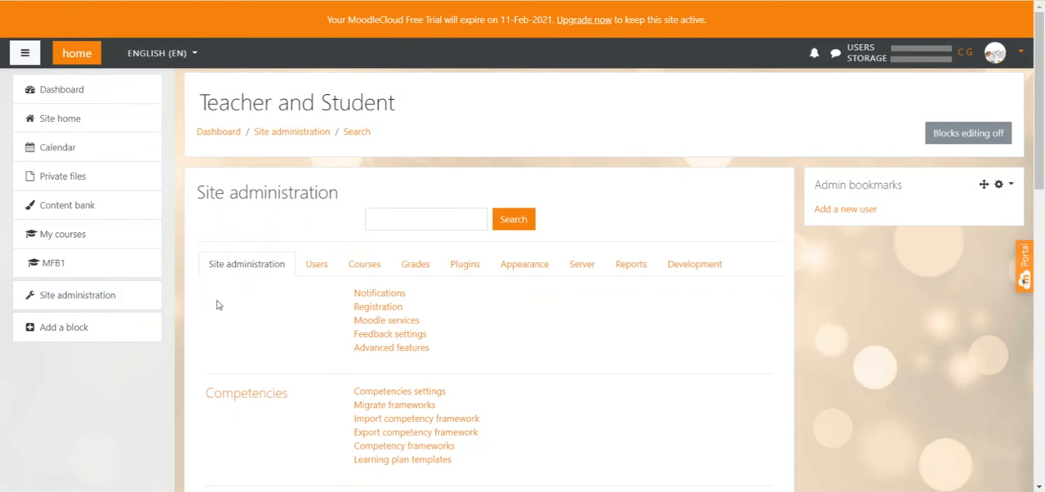
click(320, 272)
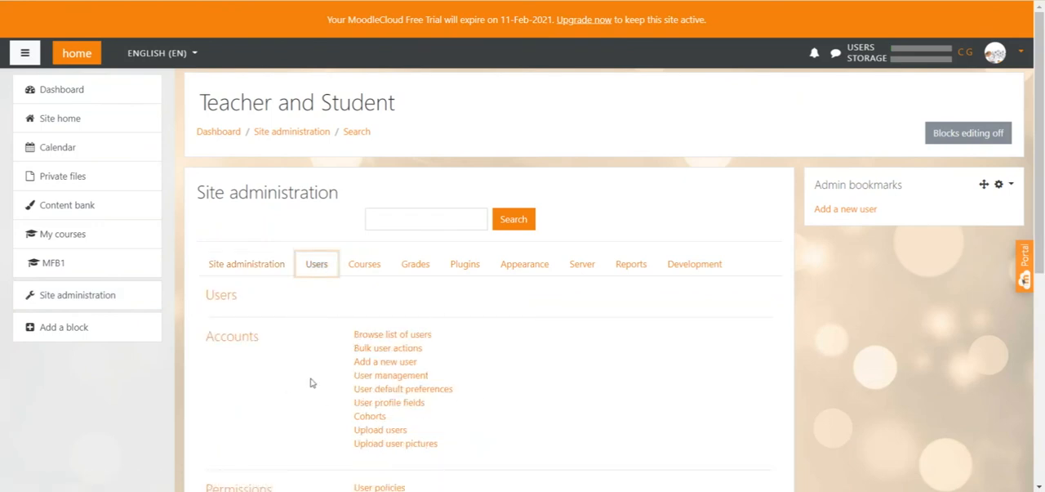
click(387, 368)
click(387, 368)
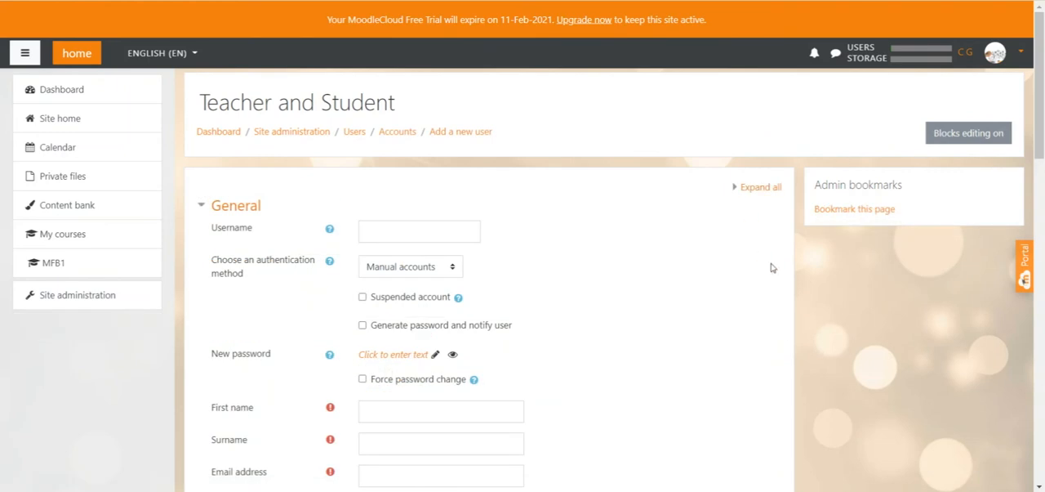
click(859, 214)
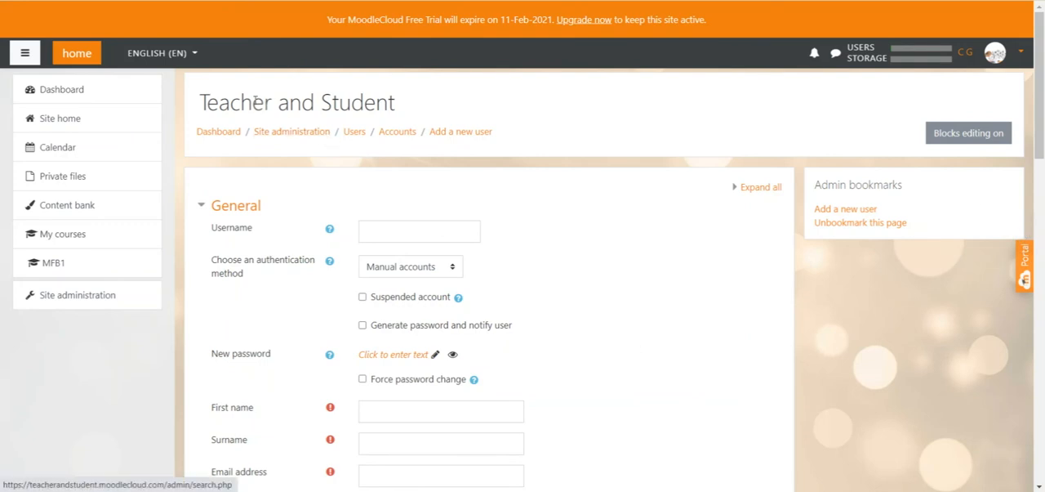
Step: Check the Add a new user bookmark by opening it from the Dashboard's Admin bookmarks block and returning to the Dashboard
click(47, 91)
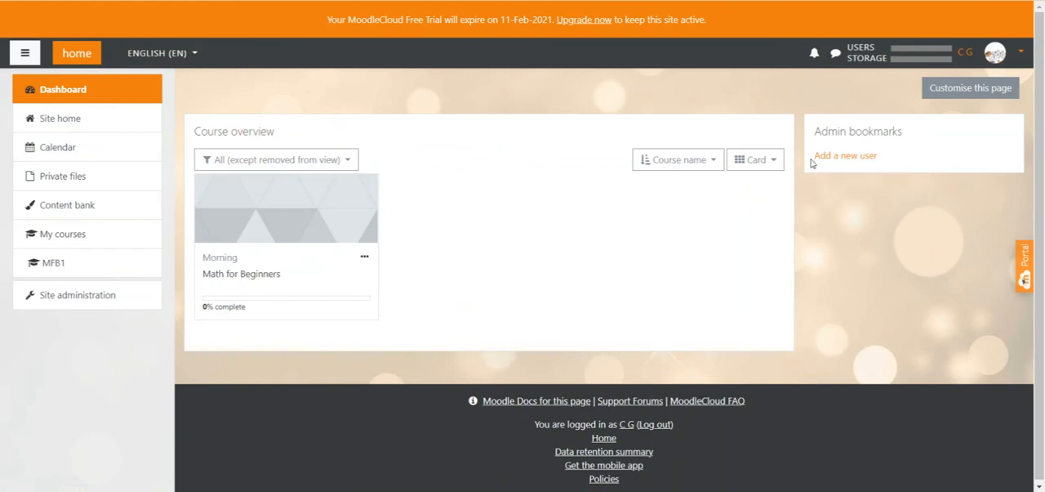
click(848, 160)
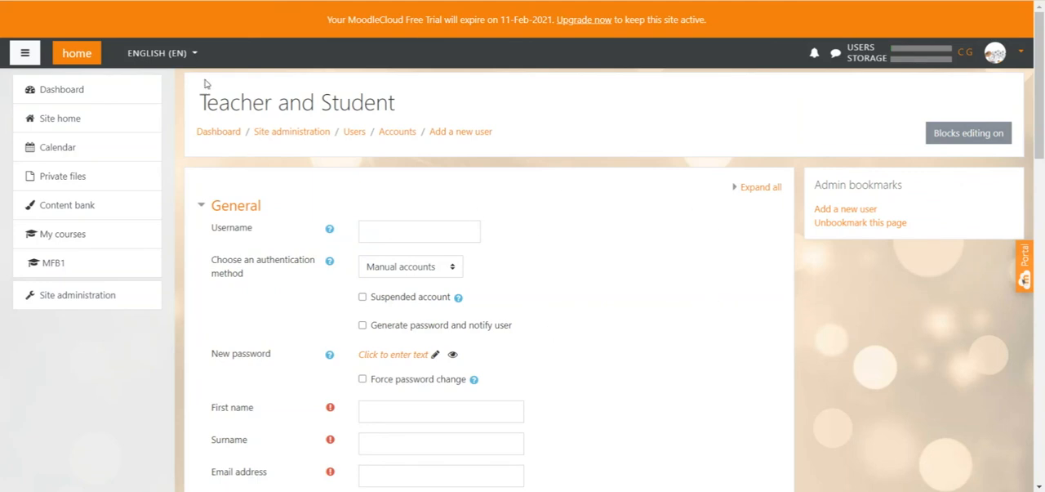
click(113, 94)
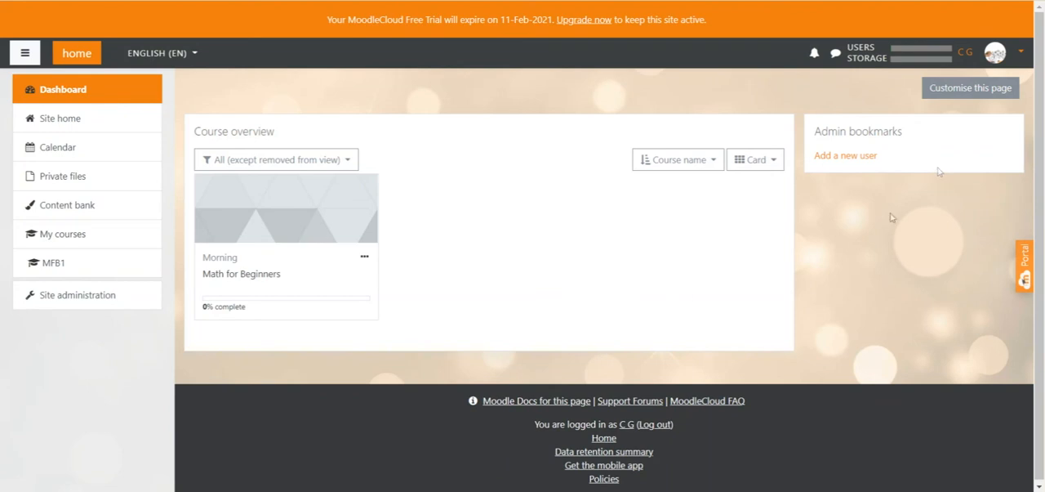
Step: Customise the Dashboard page by adding an Administration block
click(967, 89)
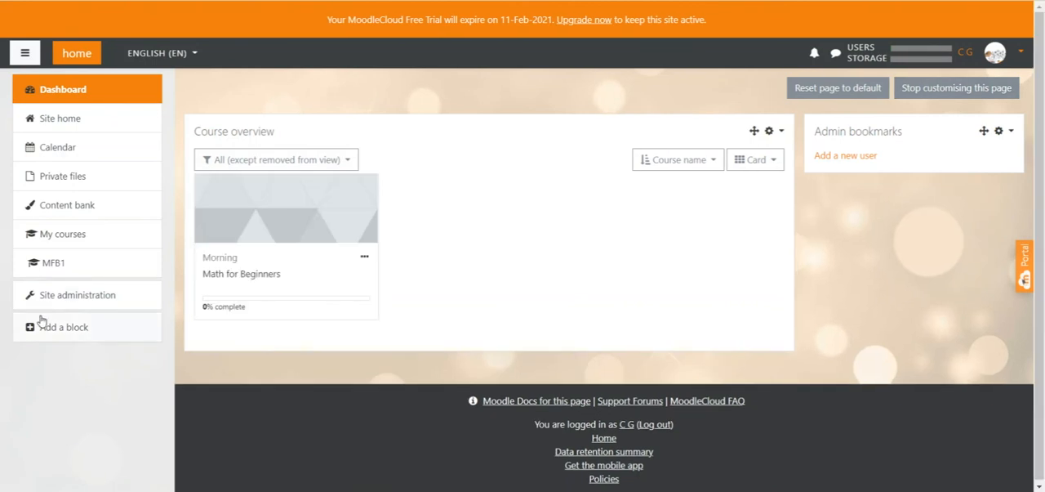
click(43, 327)
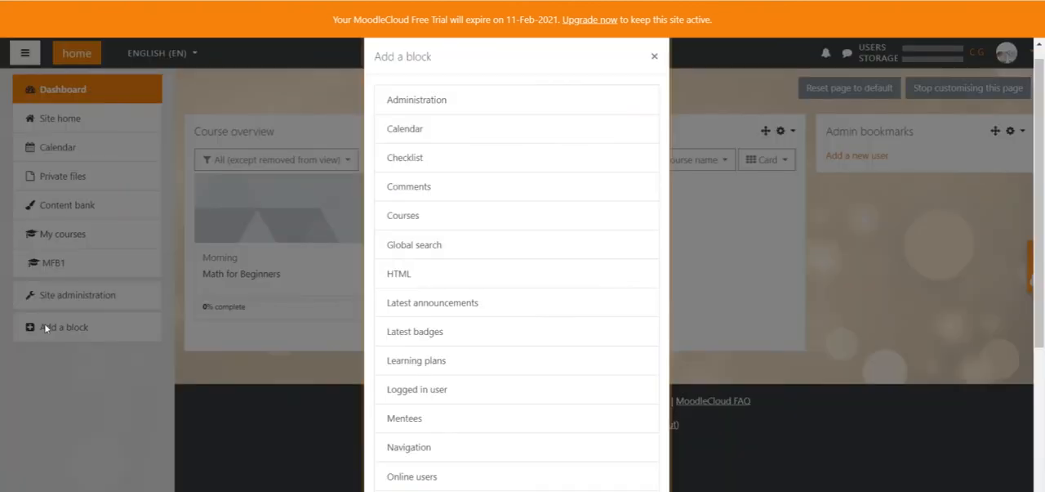
click(472, 107)
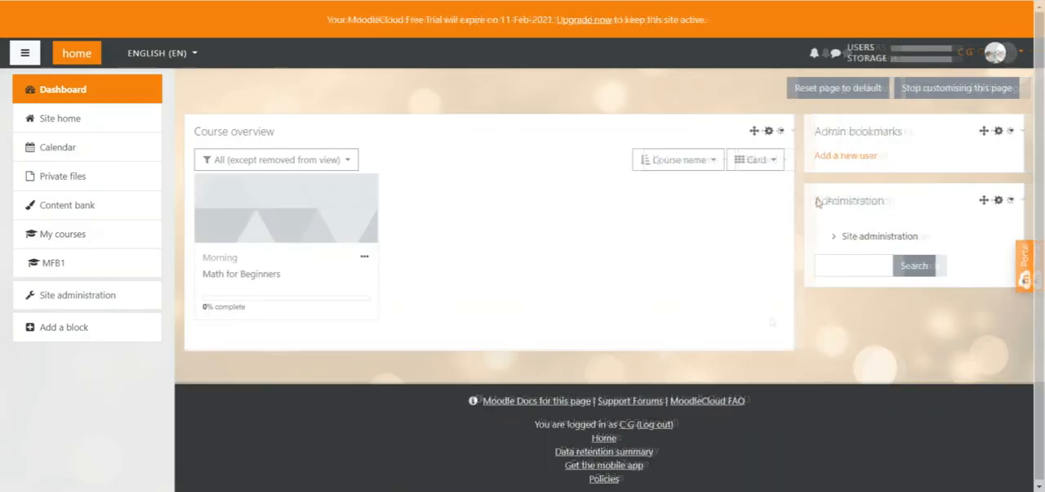
drag(811, 200, 881, 201)
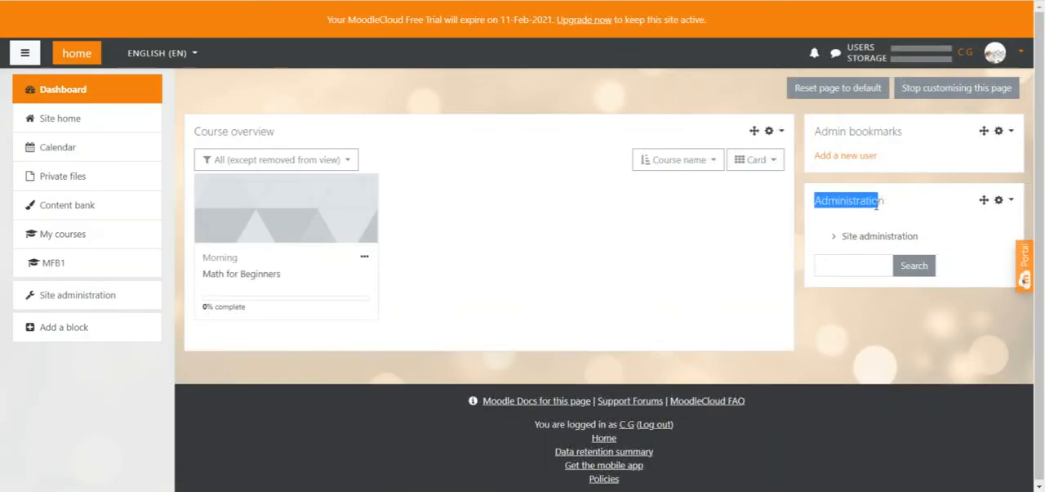
click(879, 202)
Step: Compare the expanded Site administration tree in the Administration block with the full Site administration page
click(837, 237)
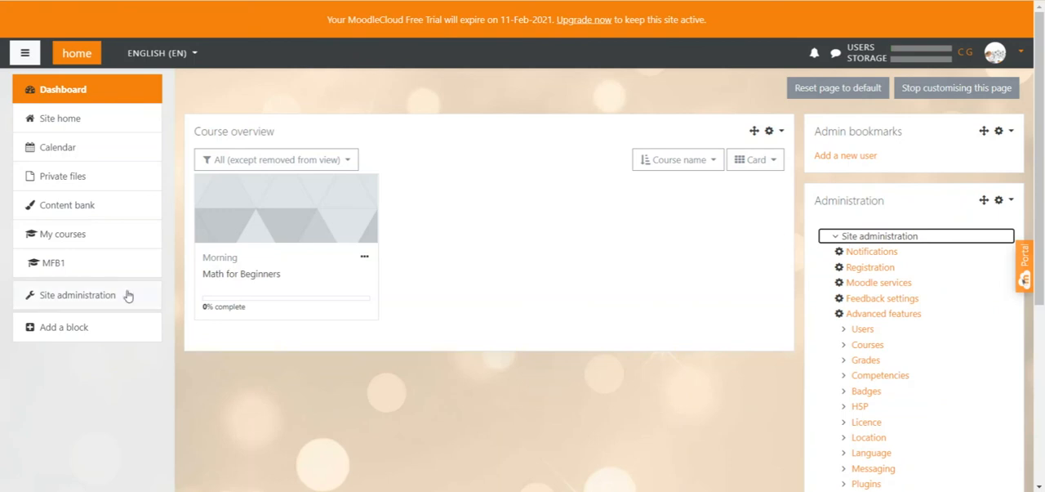
click(82, 296)
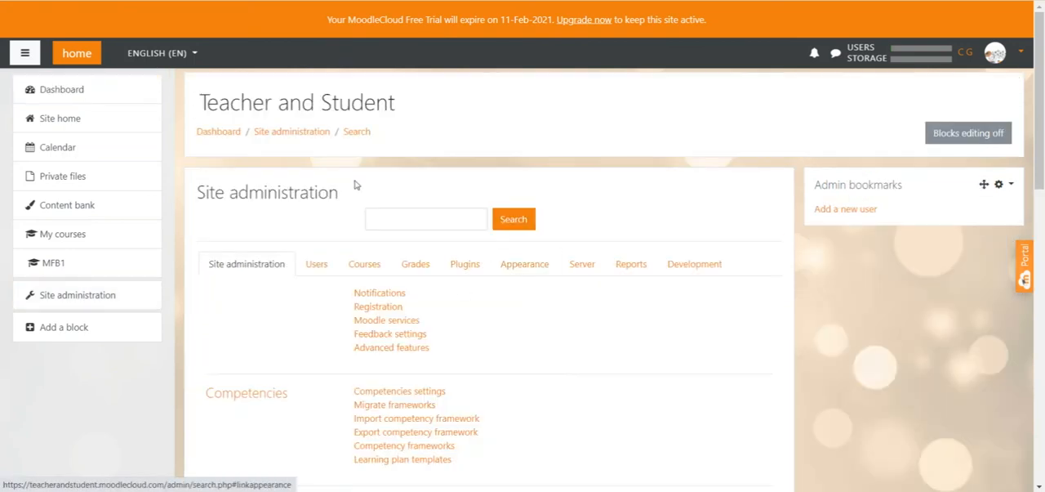
click(55, 98)
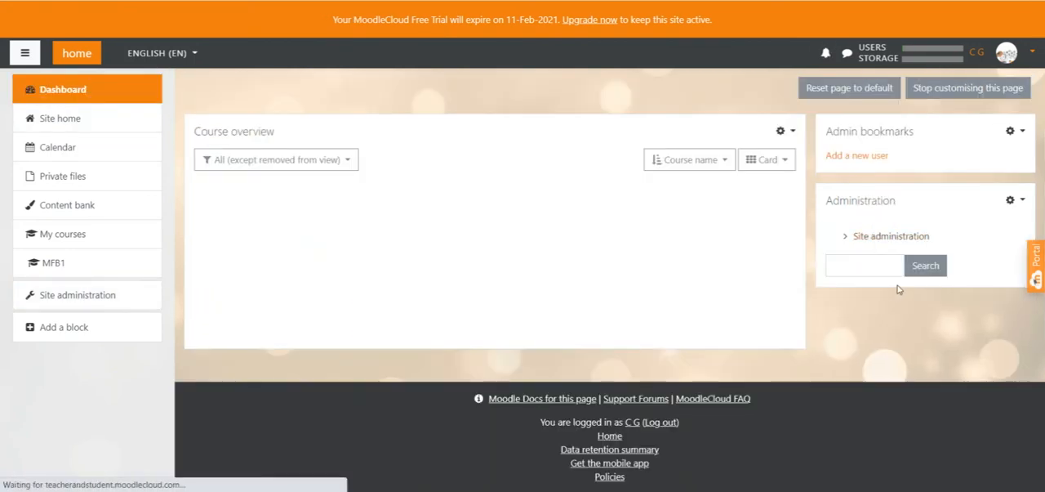
click(837, 240)
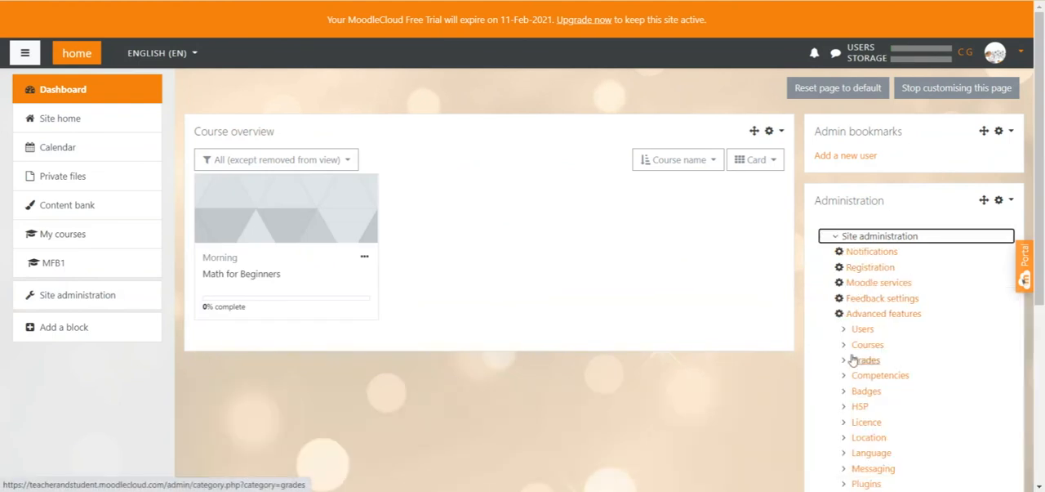
click(837, 237)
Step: Add a Calendar block to the Dashboard
click(95, 332)
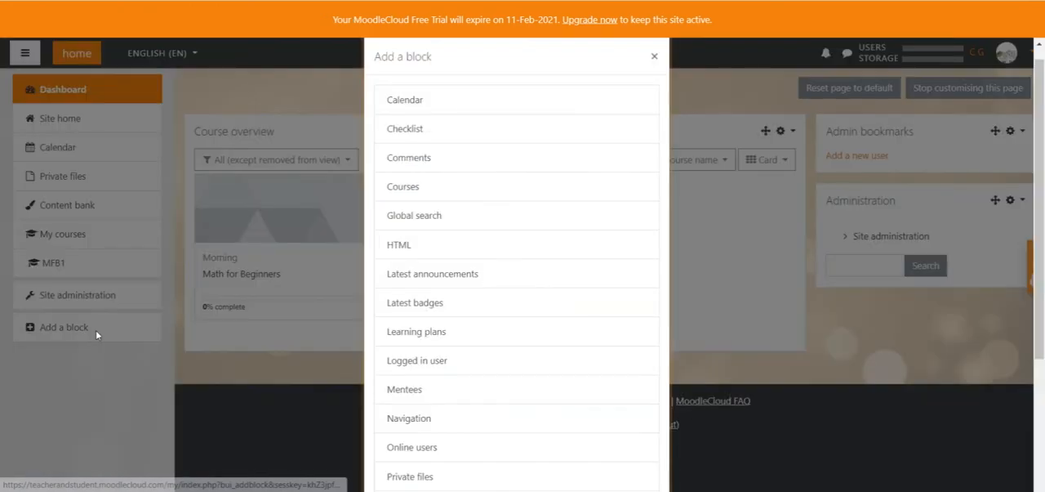
click(404, 113)
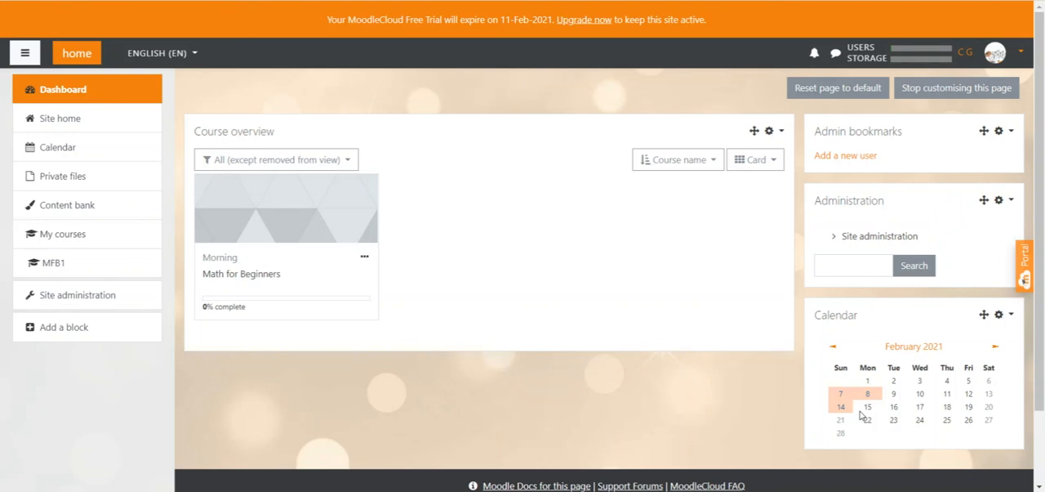
mouse_move(842, 408)
Step: Add an Online users block to the Dashboard
click(61, 328)
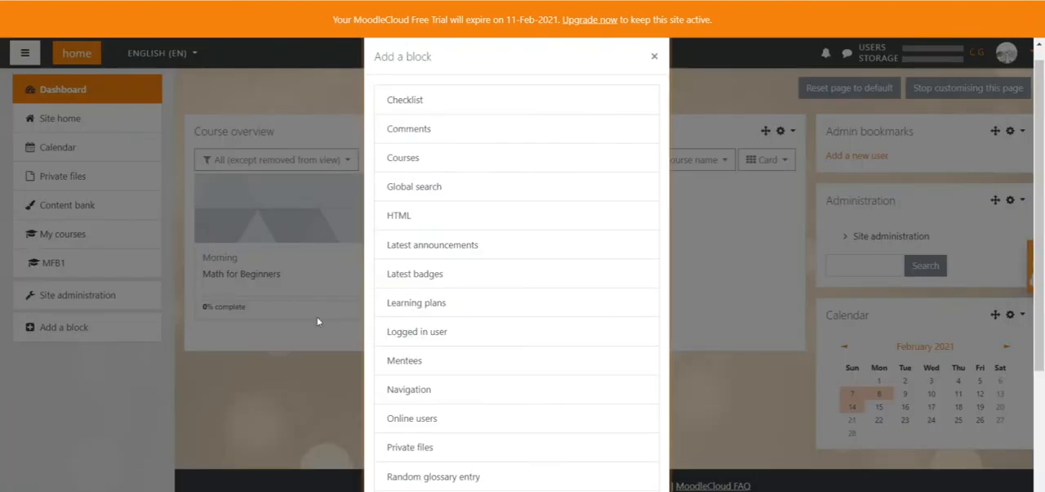
scroll(476, 216, down, 1)
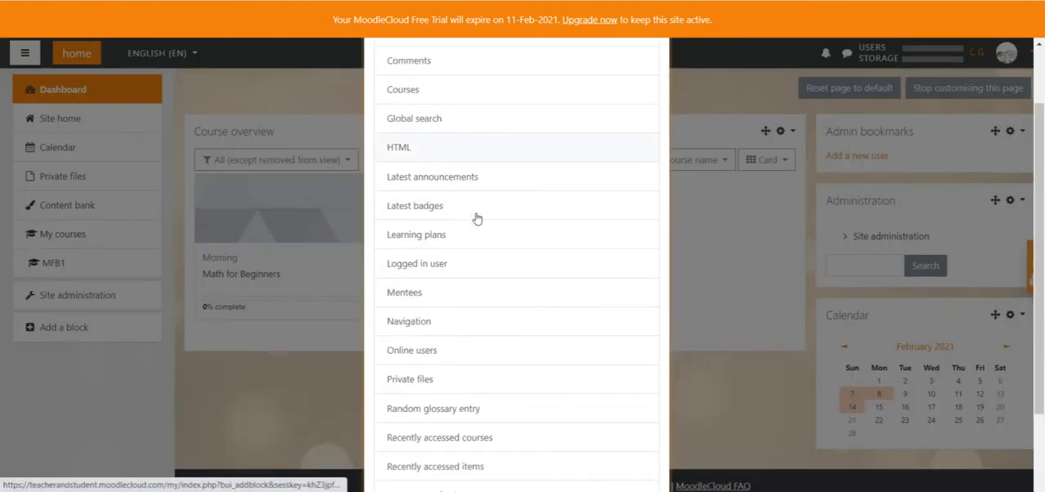
click(435, 351)
drag(874, 304, 824, 305)
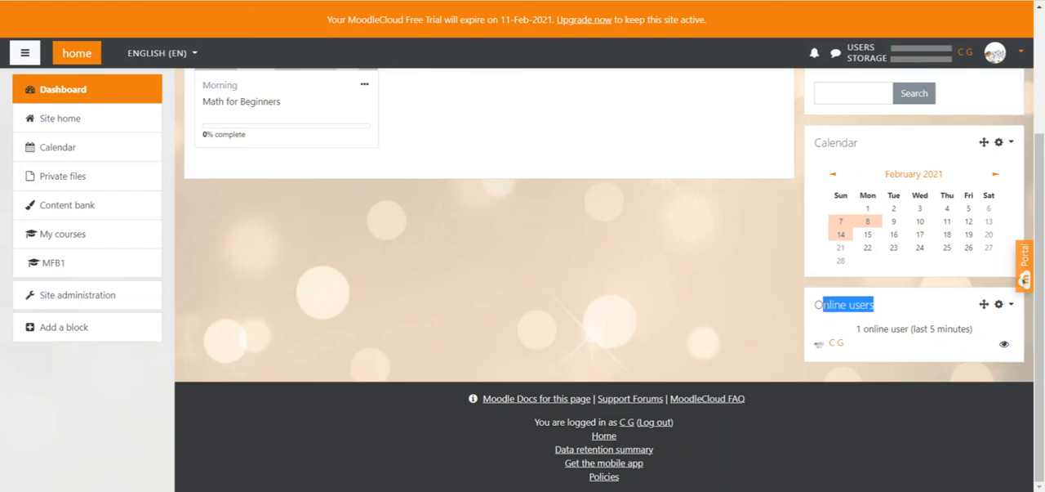
click(826, 304)
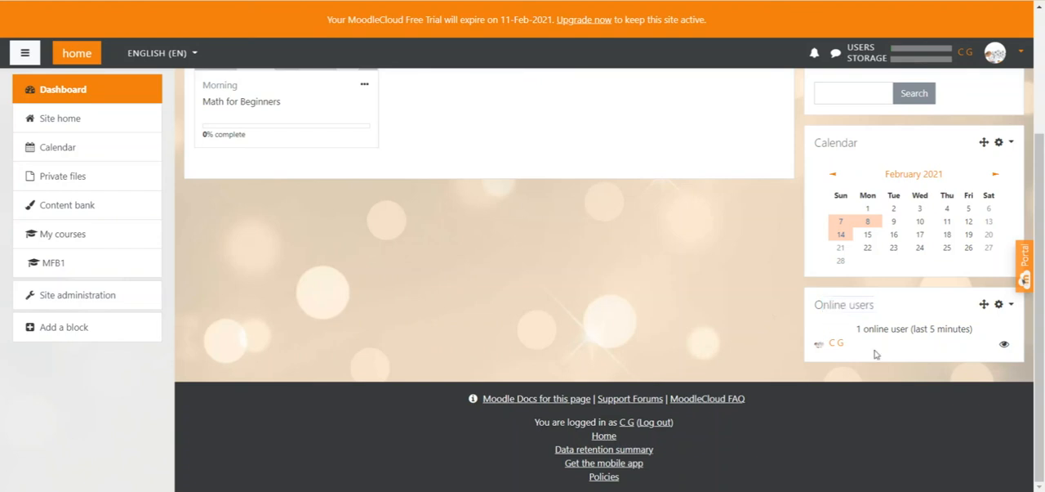
Step: Add a Recently accessed courses block to the Dashboard
click(61, 329)
click(431, 474)
scroll(710, 320, down, 1)
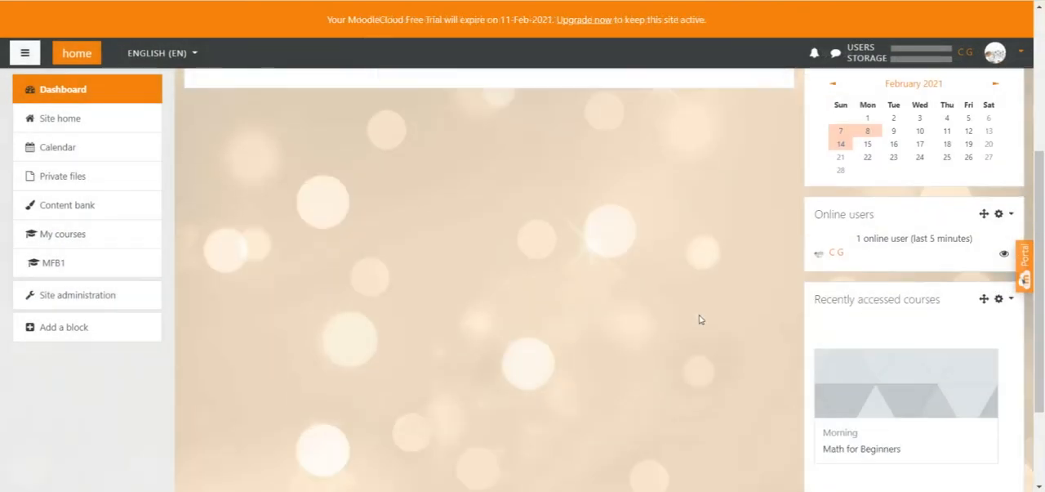
drag(942, 291, 817, 292)
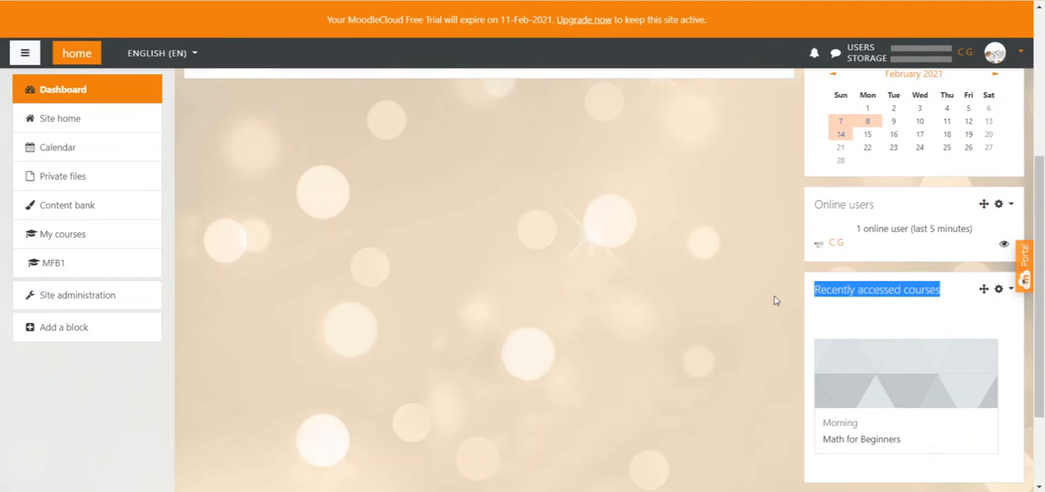
click(780, 301)
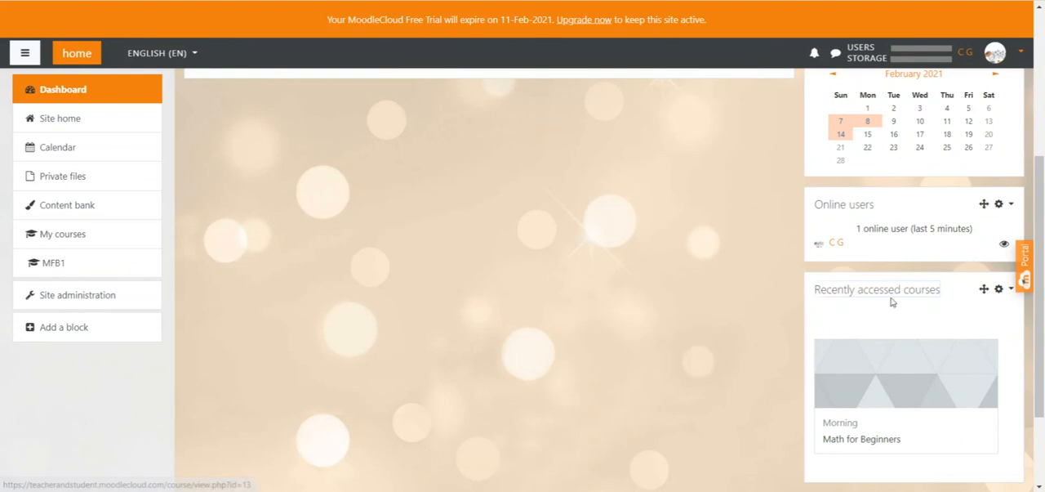
scroll(893, 292, down, 3)
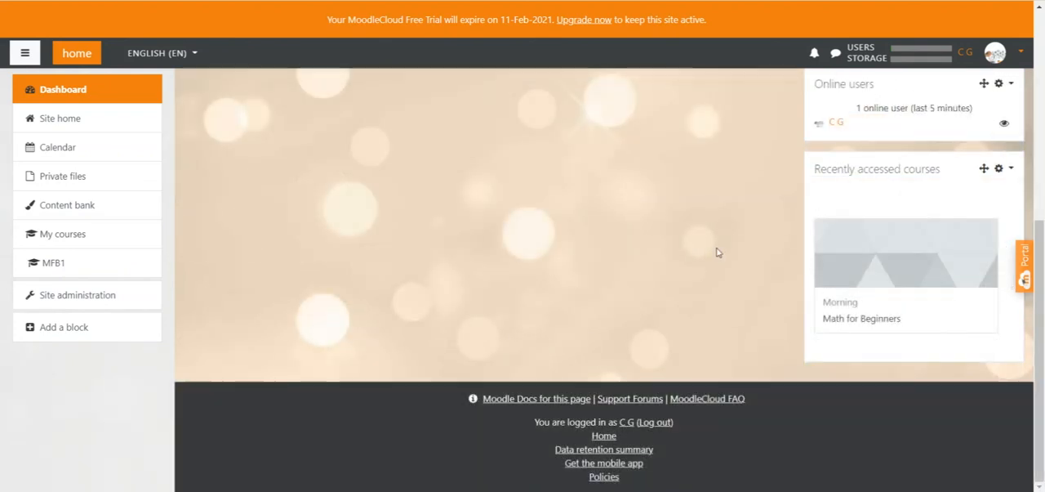
Step: Examine the Course overview block and its available course filter options
scroll(717, 252, up, 3)
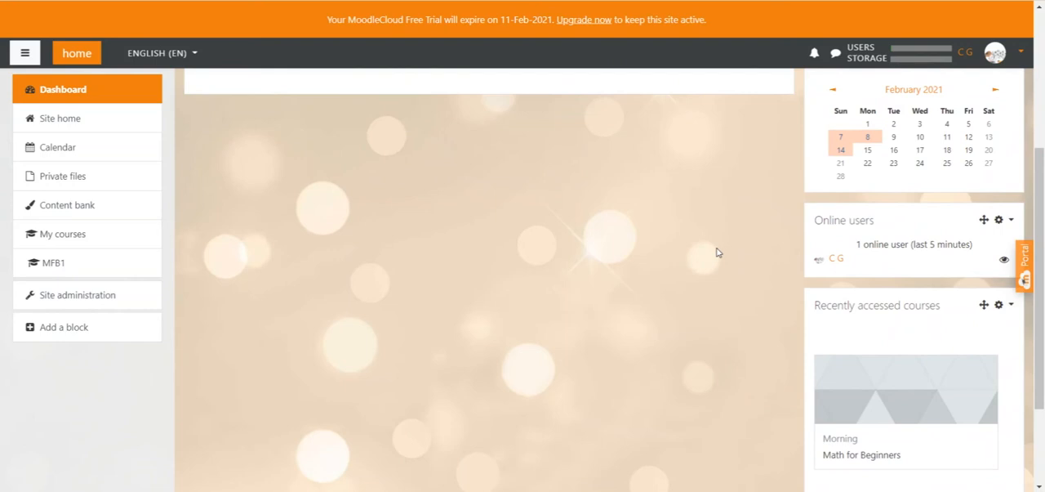
scroll(717, 252, up, 5)
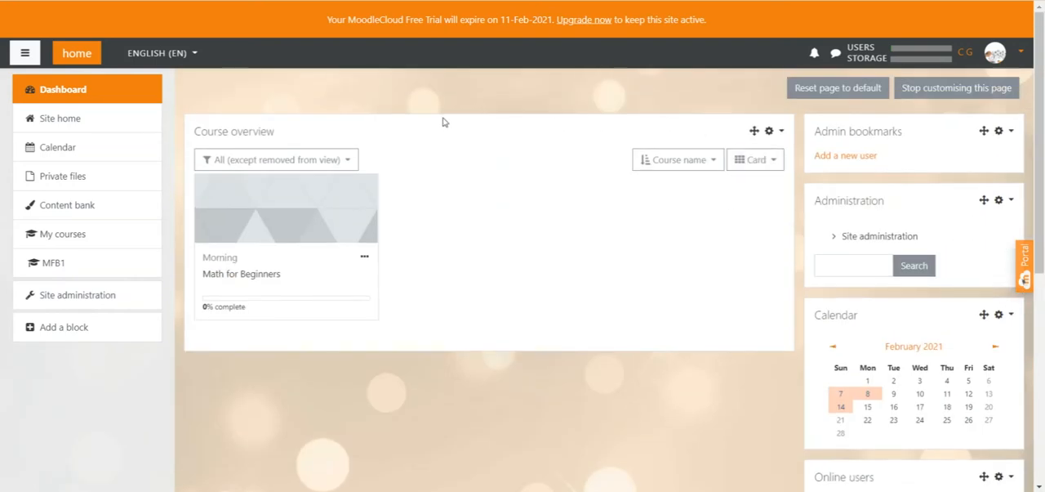
drag(271, 133, 194, 132)
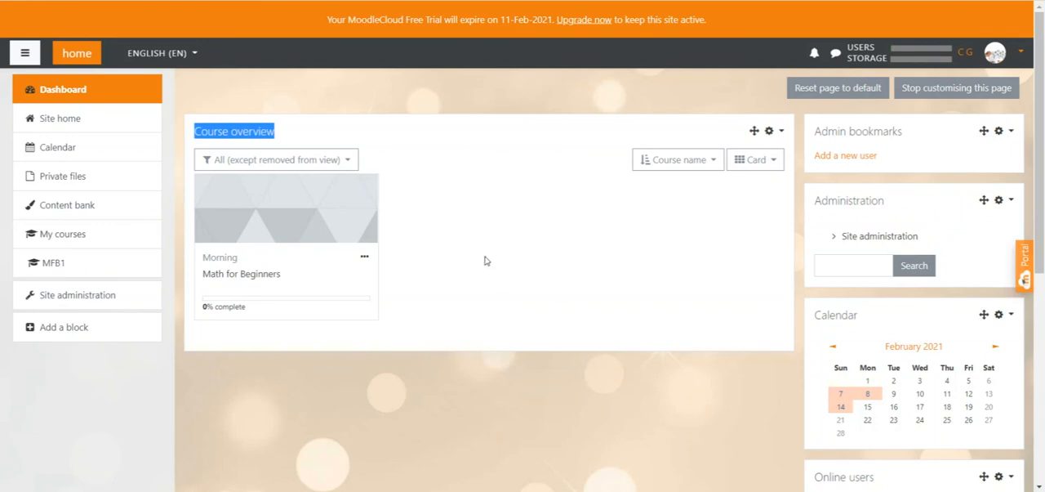
click(348, 164)
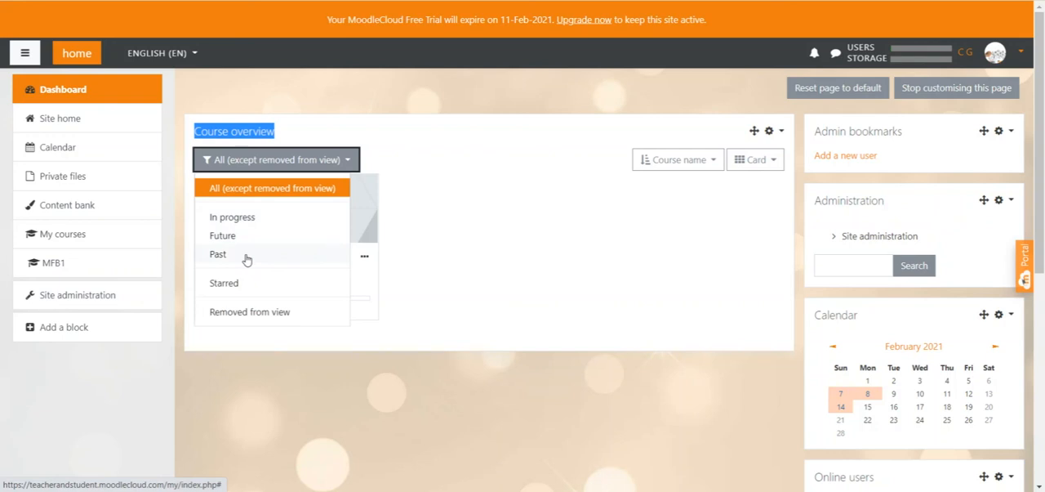
click(455, 237)
Step: Star the Math for Beginners course and filter the Course overview block to Starred courses
click(365, 258)
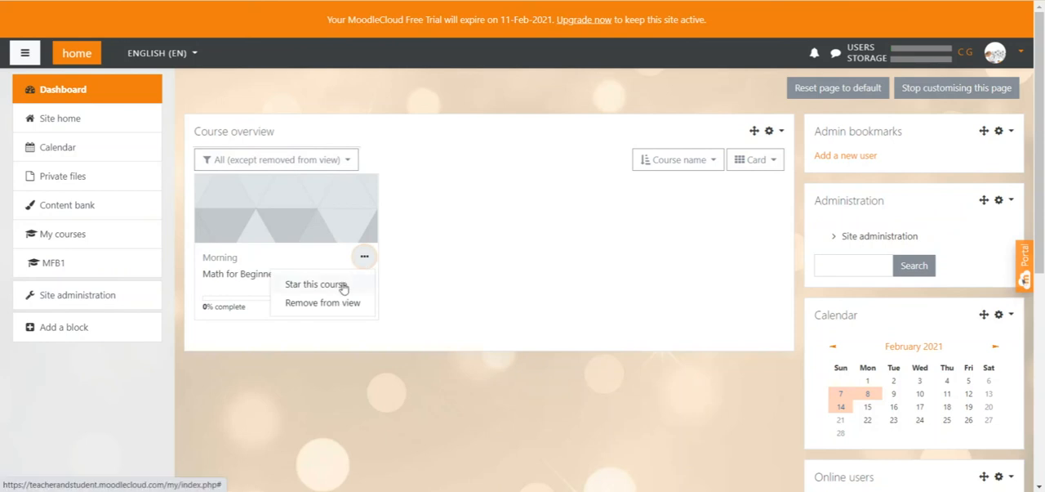
click(343, 285)
click(326, 165)
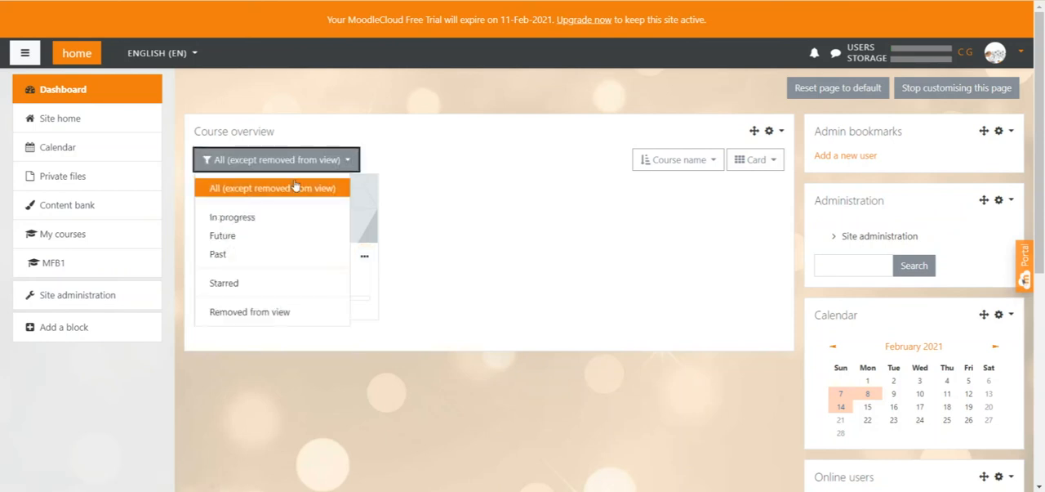
click(229, 285)
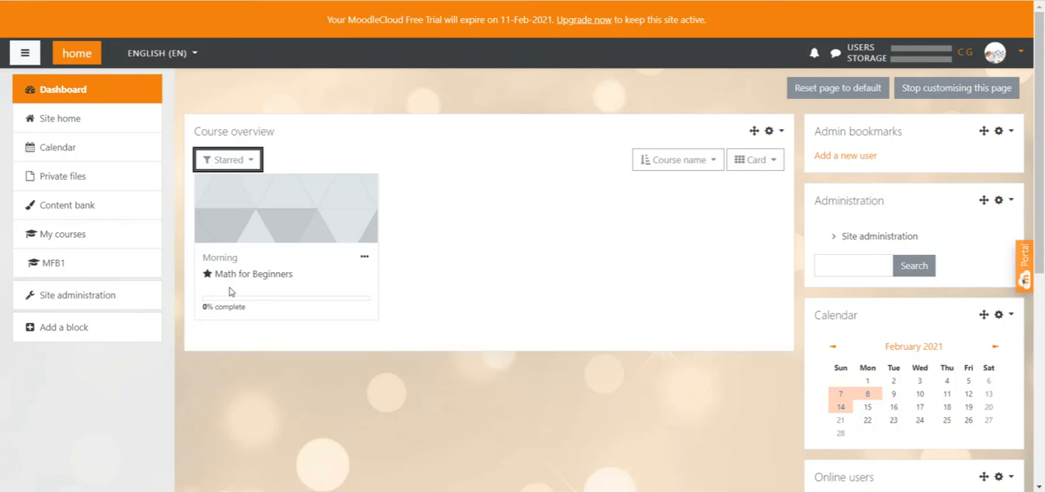
Step: Try the List layout in the Course overview block and set it to Summary to show the course description
click(773, 163)
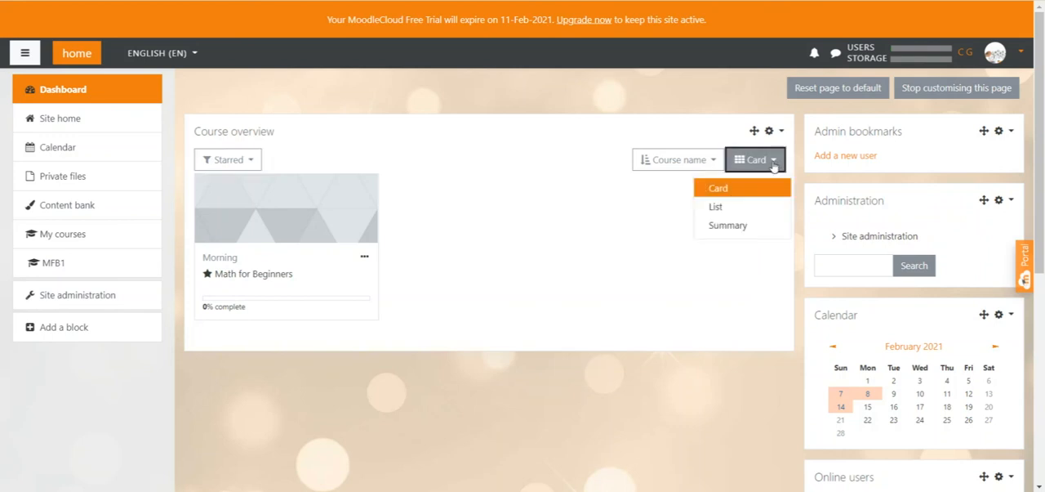
click(718, 207)
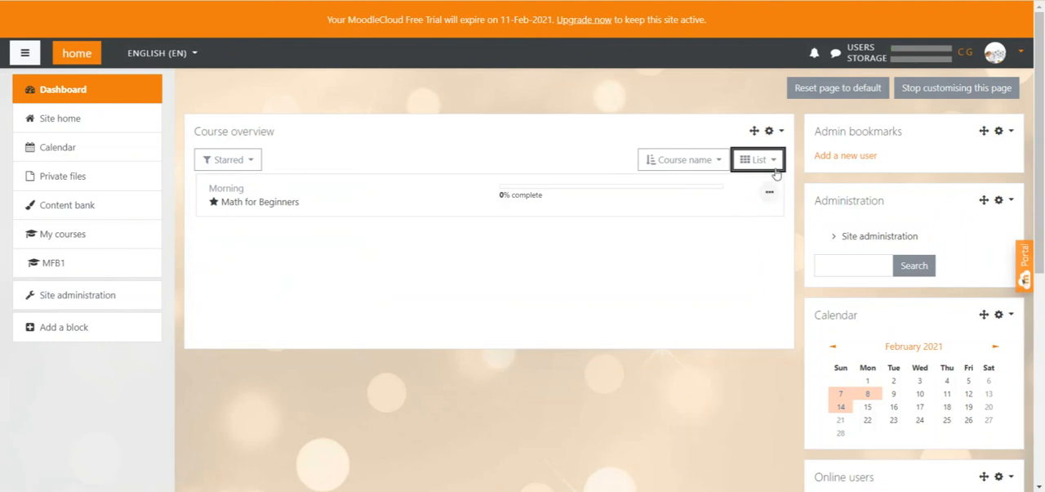
click(774, 165)
click(739, 225)
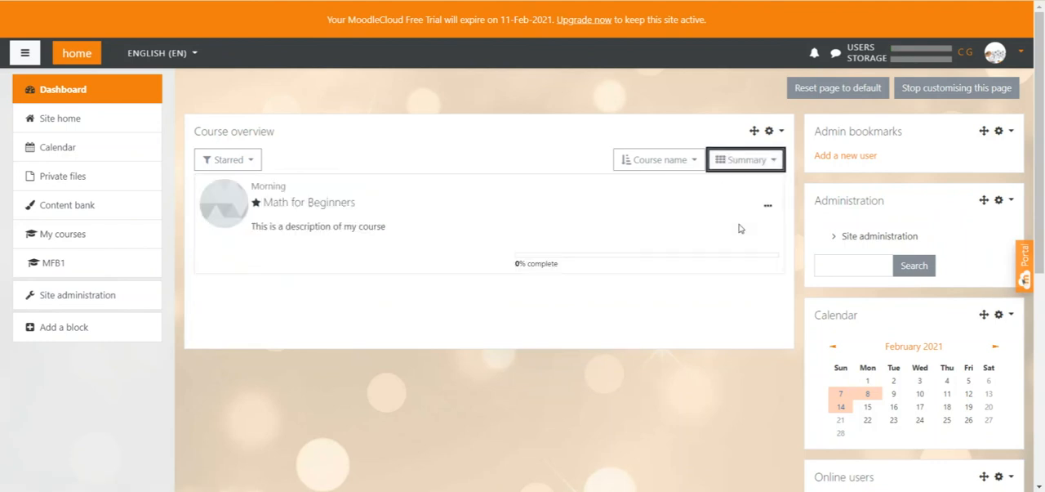
drag(401, 229, 255, 229)
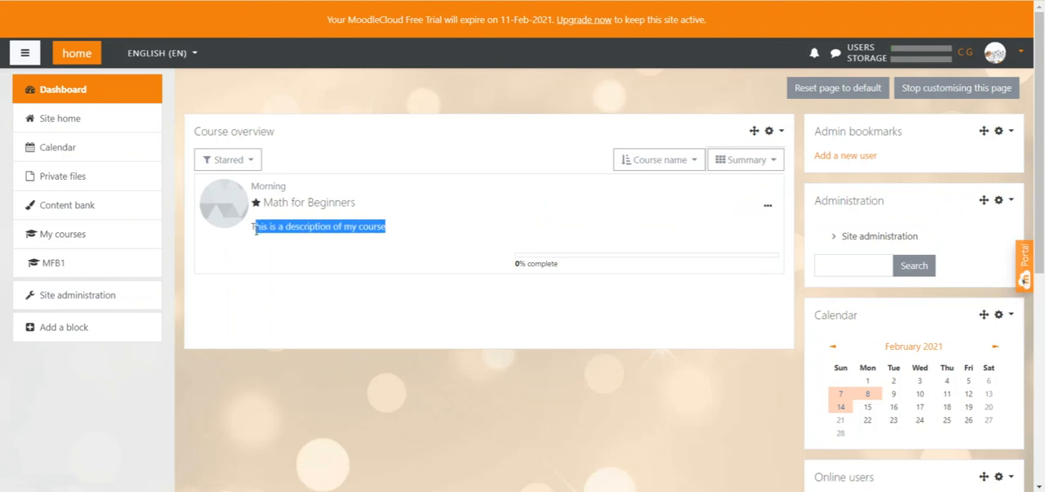
Step: Add a Timeline block to the Dashboard and check the assignment it lists
click(255, 230)
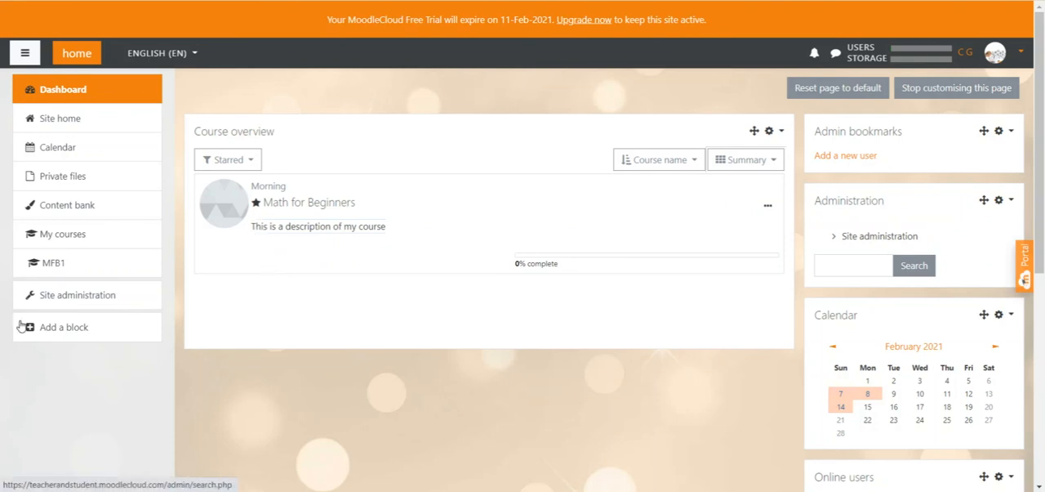
click(51, 328)
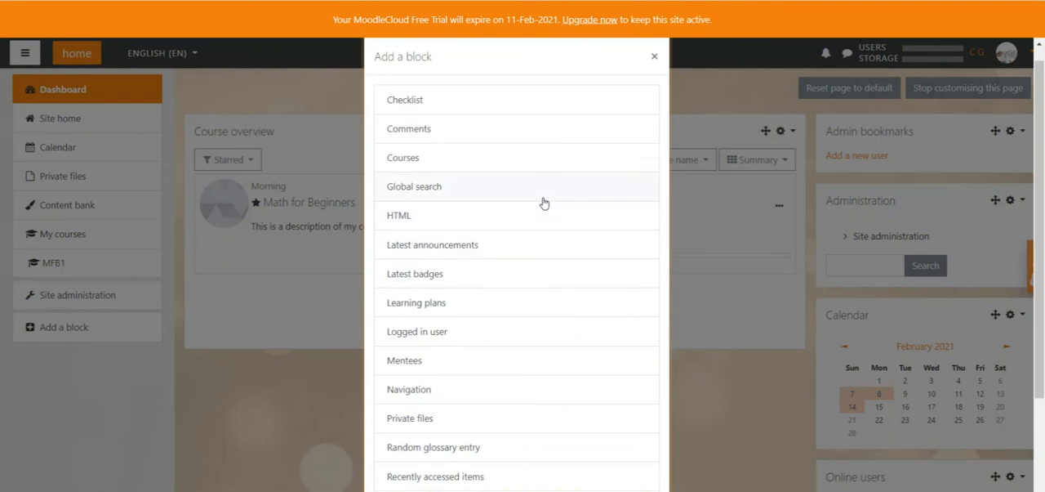
scroll(541, 200, down, 3)
click(418, 418)
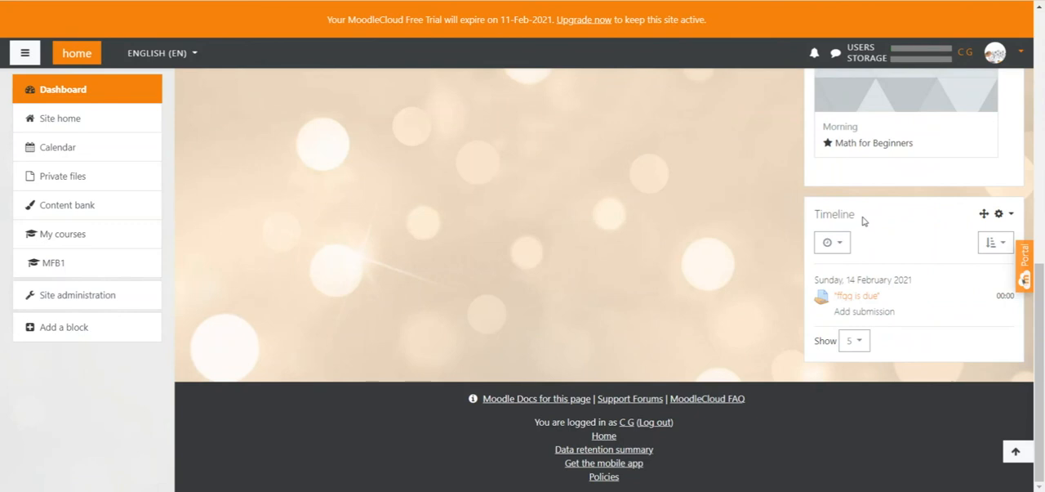
drag(863, 219, 814, 215)
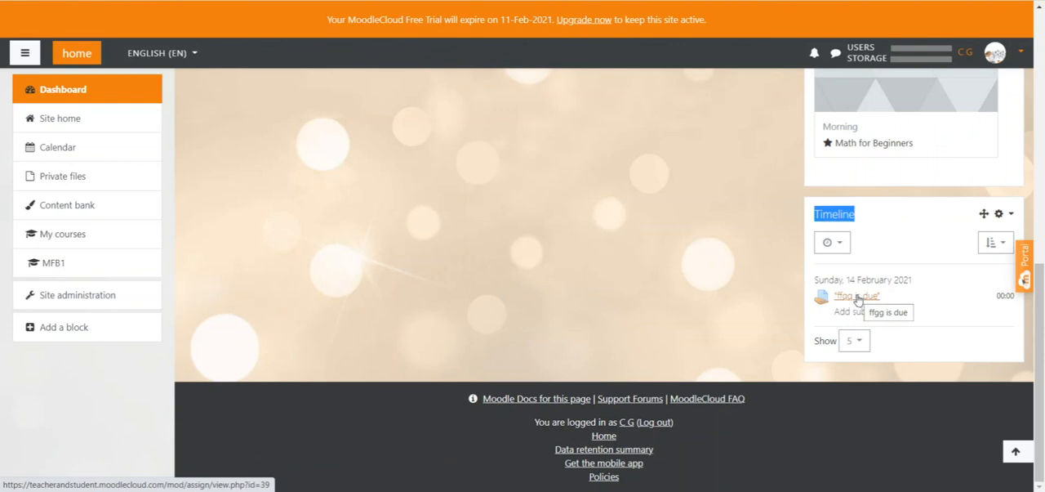
click(710, 262)
Step: Move the Timeline block to the start of the side column, above Admin bookmarks
scroll(710, 262, up, 5)
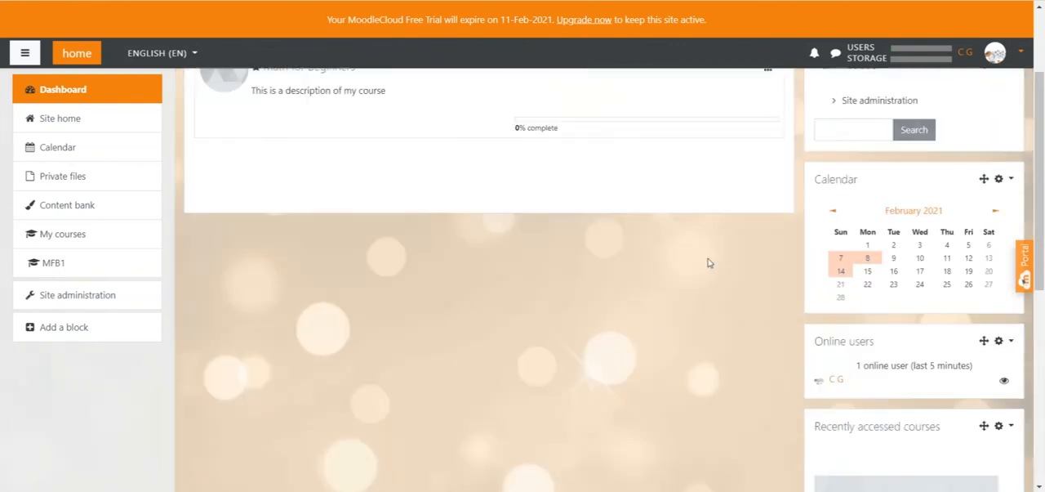
scroll(707, 261, up, 3)
scroll(553, 278, down, 10)
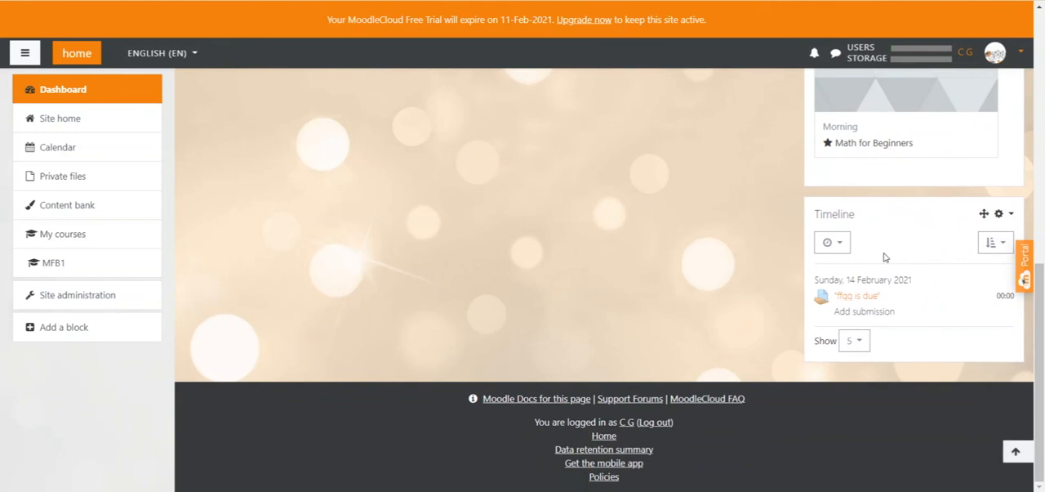
drag(984, 213, 857, 75)
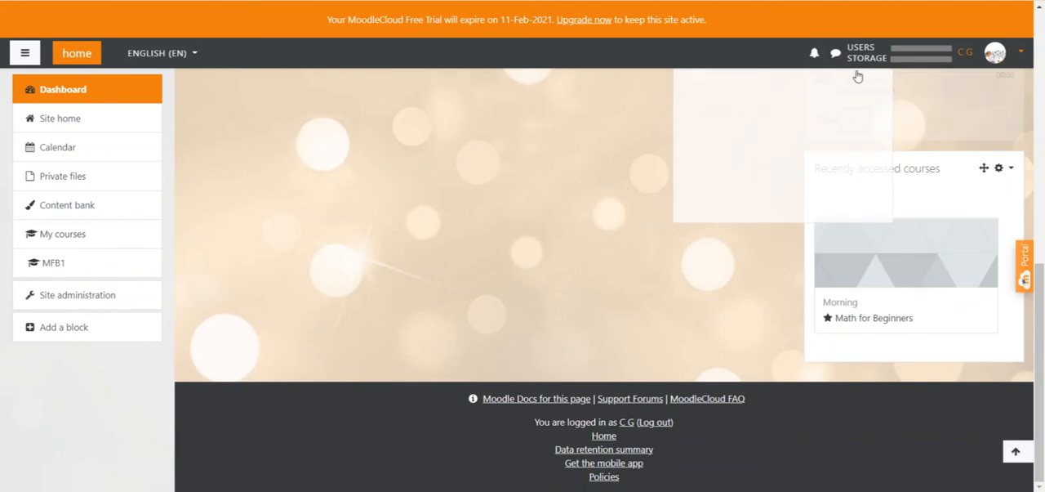
drag(923, 260, 973, 133)
scroll(917, 106, up, 1)
scroll(917, 114, up, 3)
scroll(943, 193, up, 3)
scroll(943, 212, up, 1)
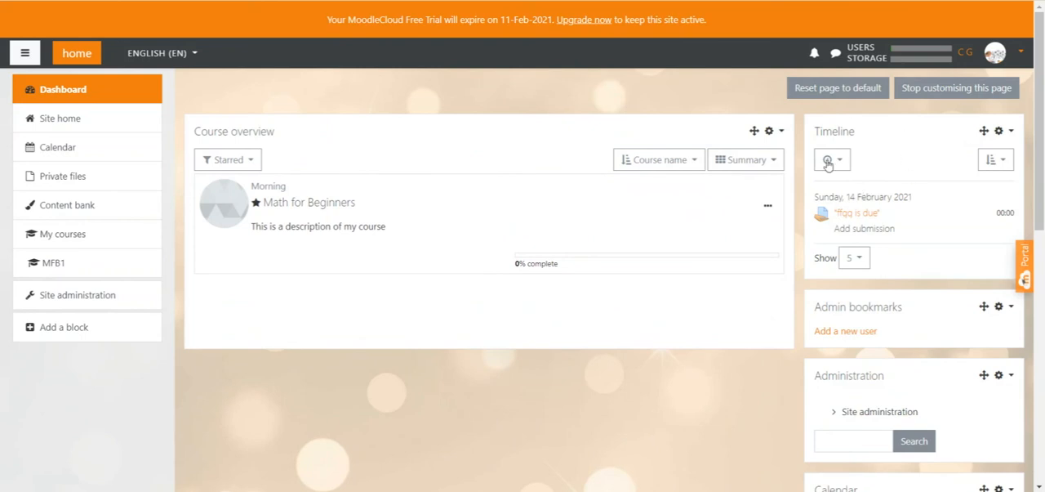
Step: Move the Administration block to the end of the side column, below Recently accessed courses
scroll(855, 154, down, 1)
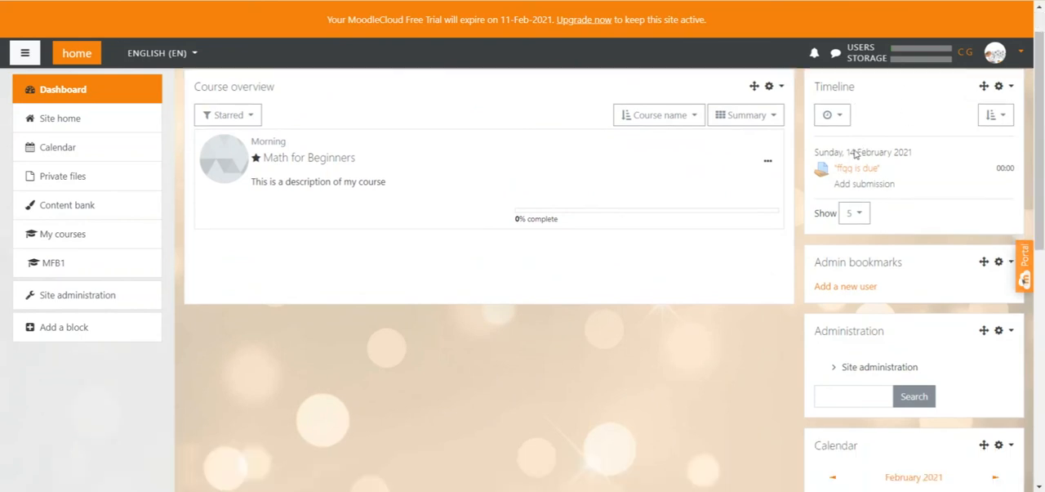
drag(983, 308, 944, 286)
scroll(977, 366, down, 8)
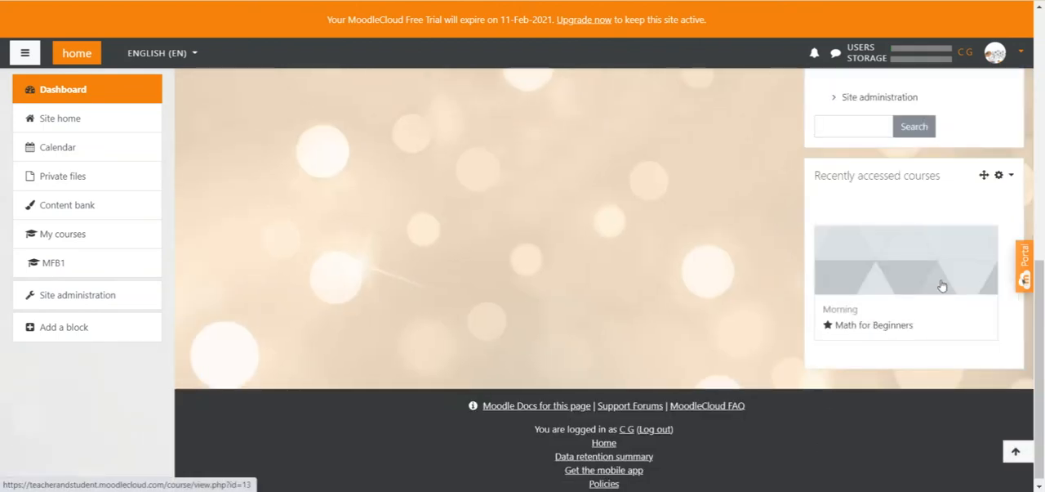
scroll(940, 282, up, 1)
drag(981, 130, 939, 350)
scroll(966, 111, up, 10)
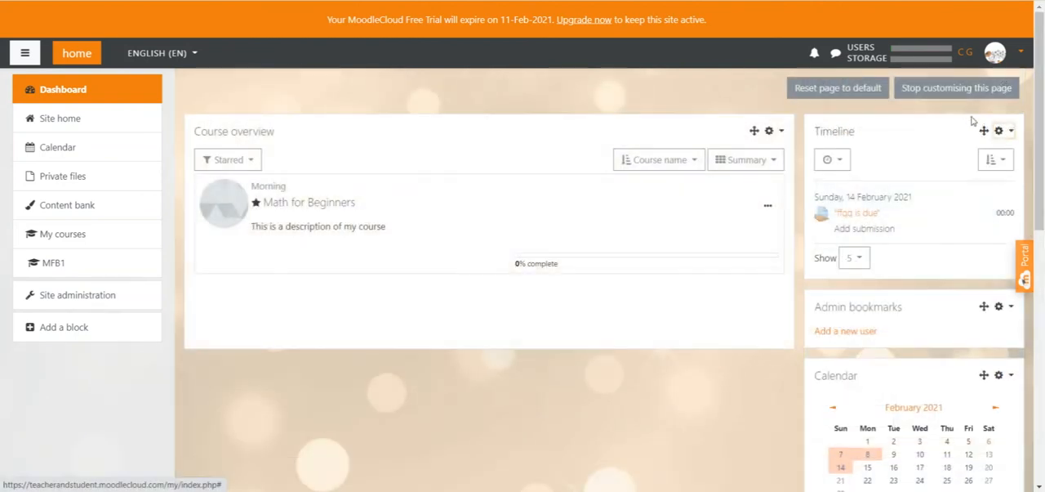
Step: Examine the Timeline block's region and weight options in its configuration, from -10 (first) to 10 (last), and leave without saving
click(1009, 135)
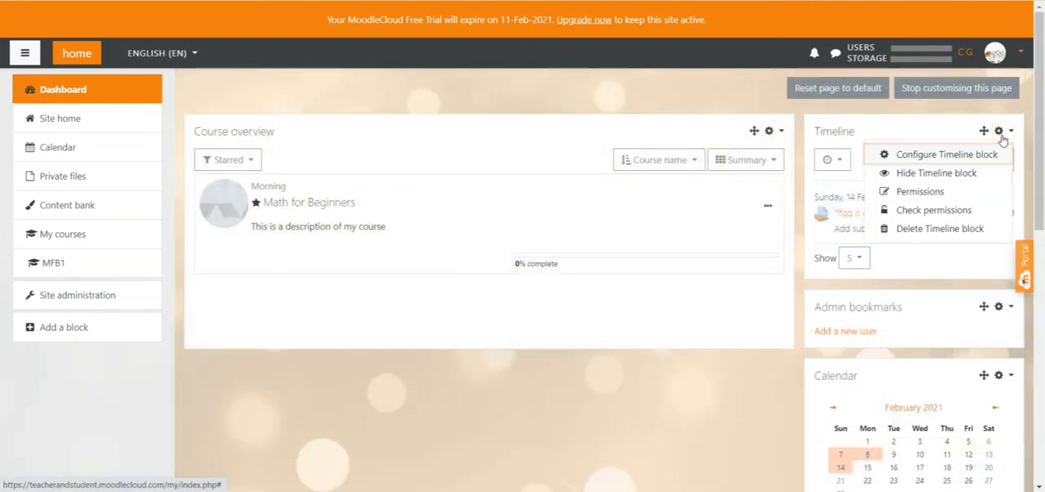
click(947, 155)
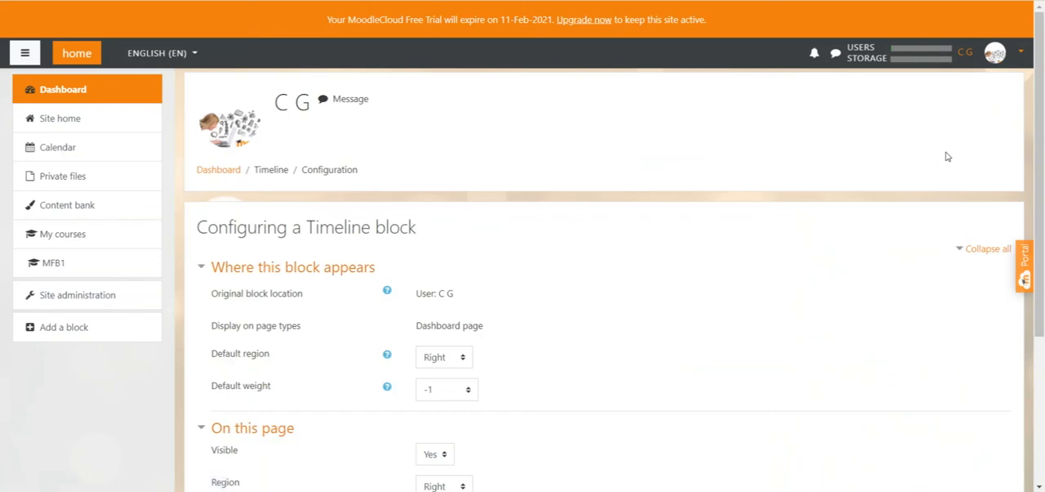
scroll(362, 167, down, 5)
drag(306, 212, 211, 212)
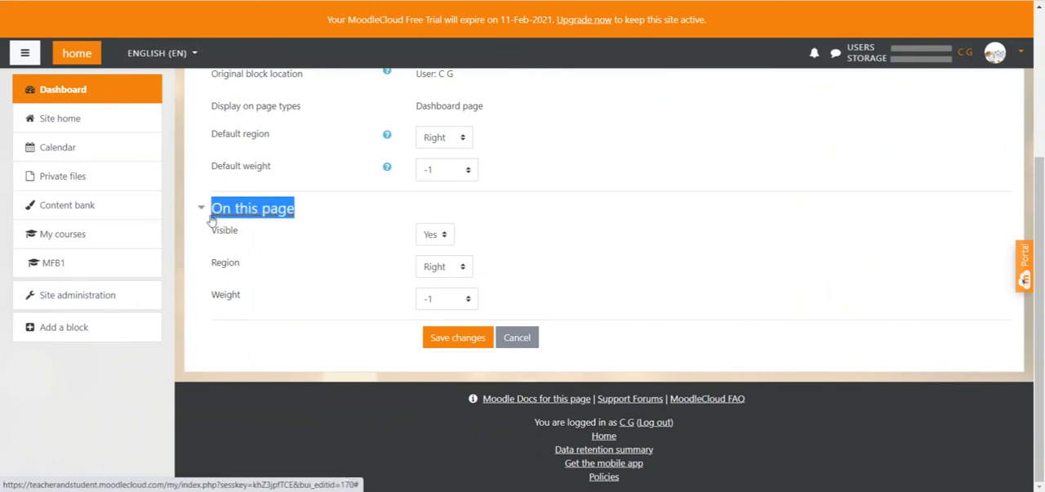
click(464, 269)
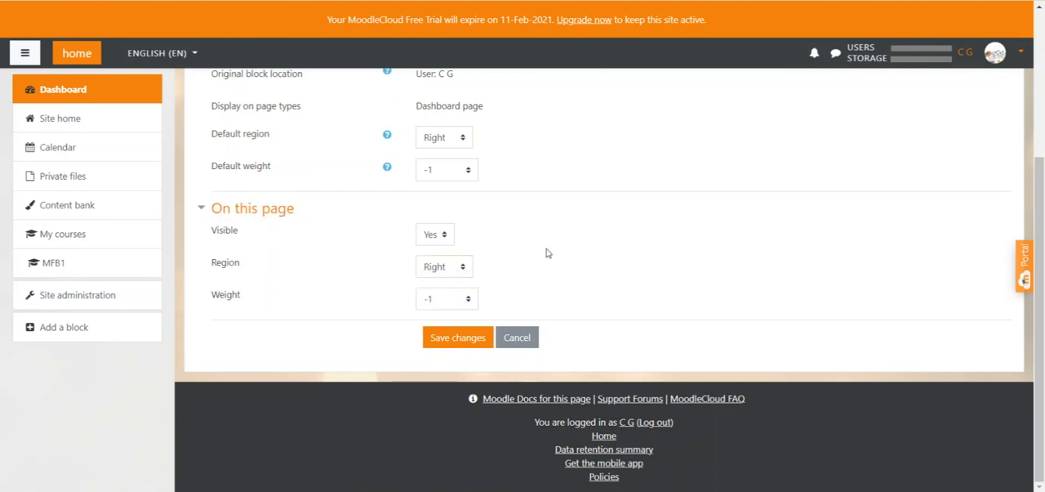
click(469, 303)
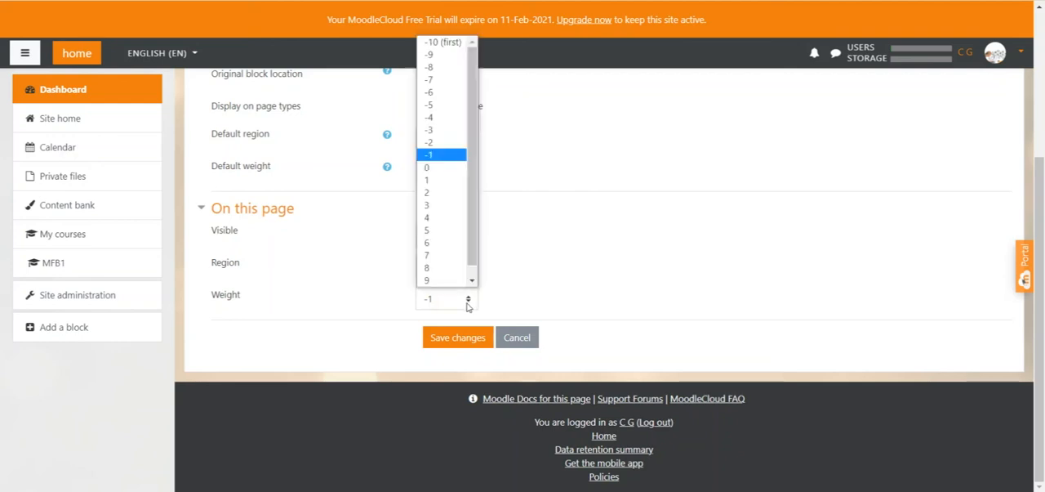
click(472, 281)
drag(474, 282, 478, 173)
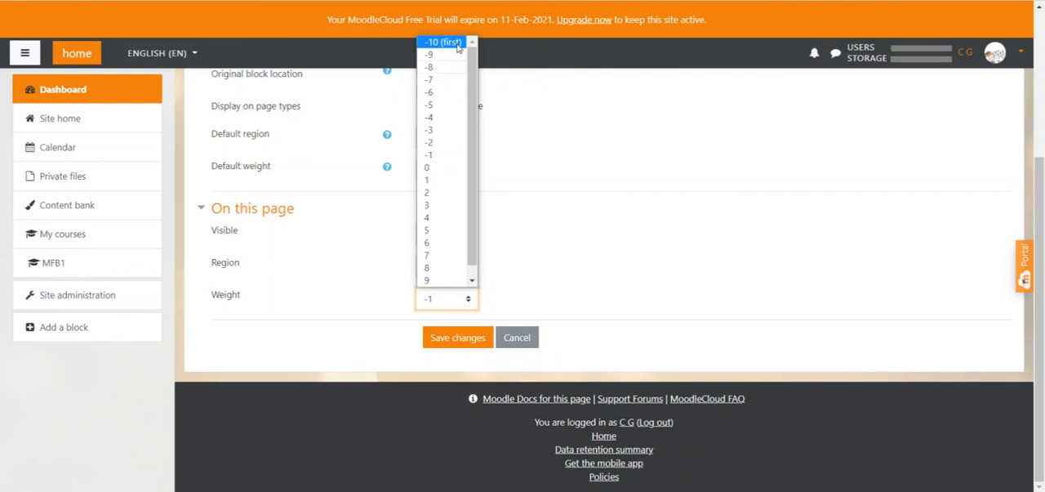
scroll(445, 228, down, 1)
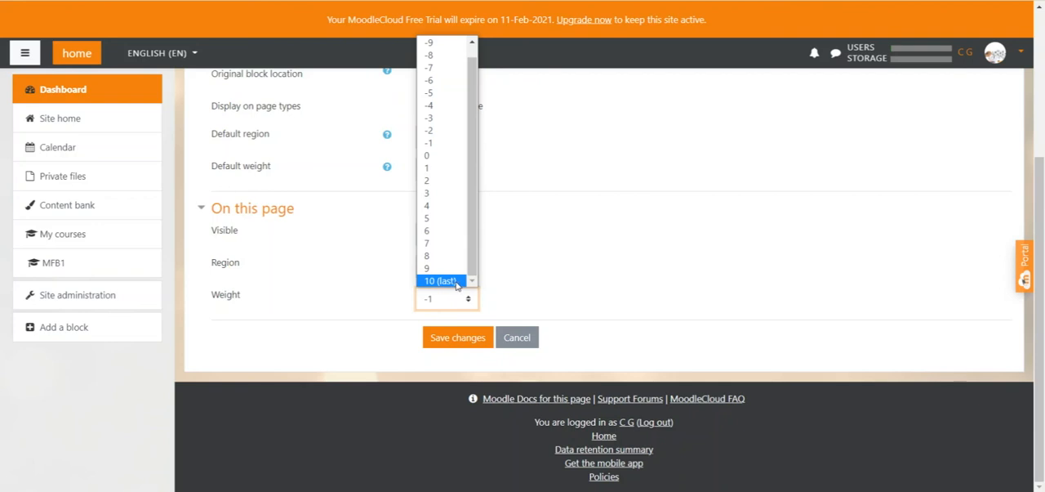
click(529, 259)
click(527, 337)
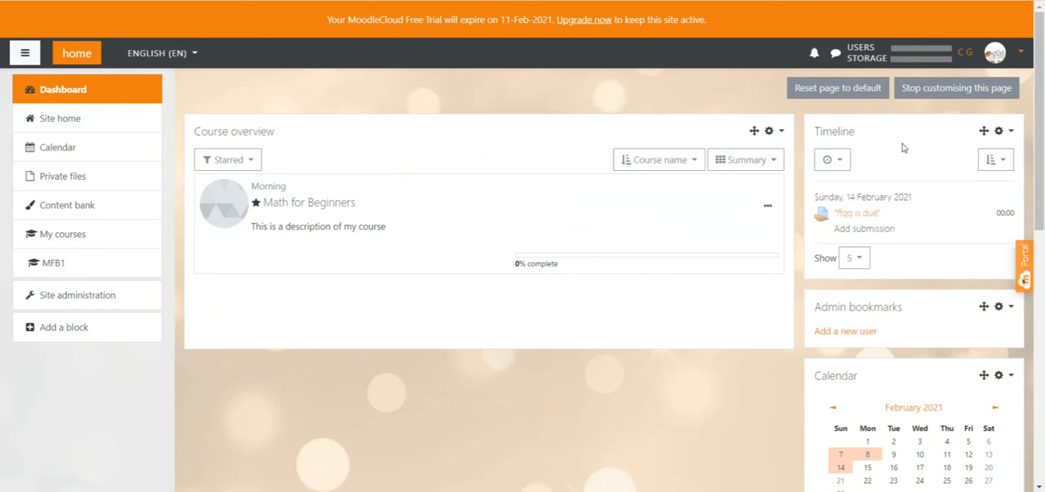
Step: Set the Timeline block's weight on this page to 10 (last) and save the configuration
click(1011, 132)
click(945, 155)
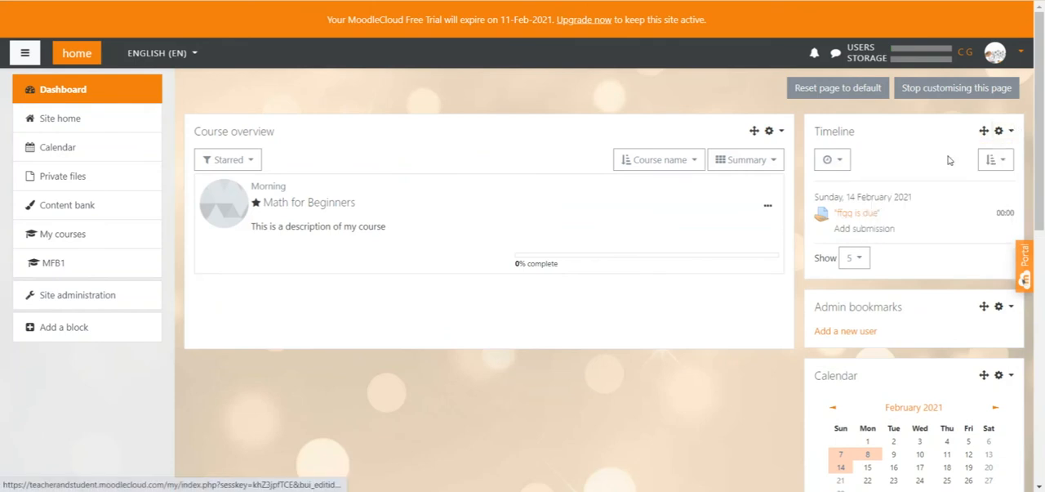
scroll(623, 246, down, 5)
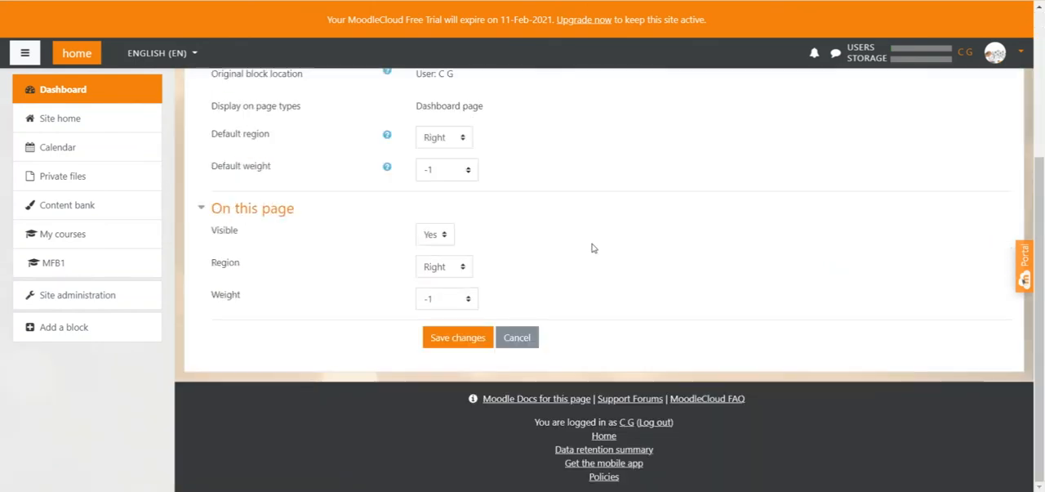
click(468, 300)
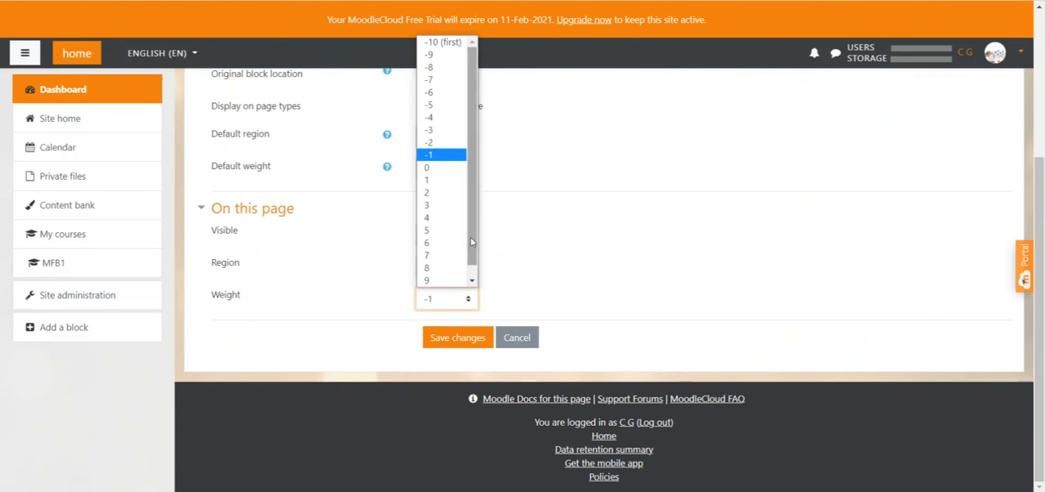
scroll(445, 245, down, 2)
click(445, 281)
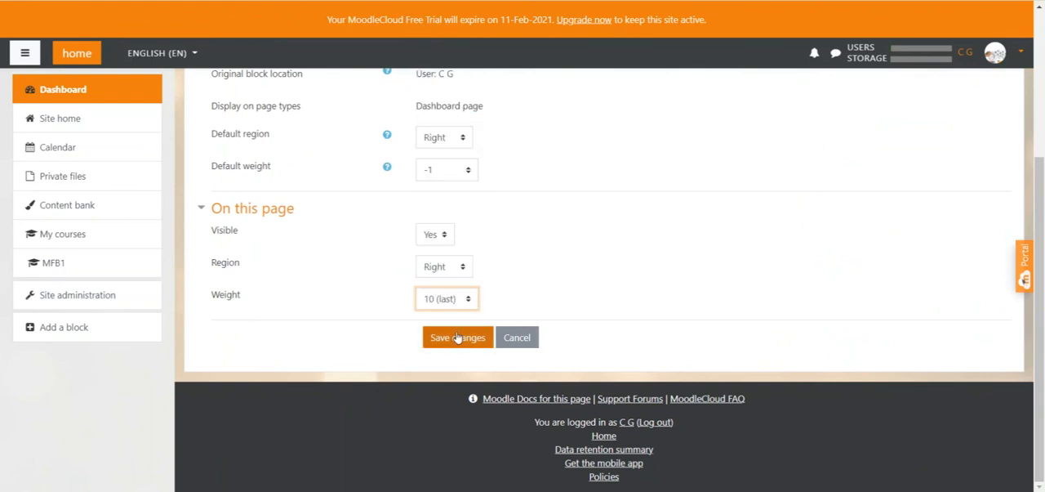
click(455, 336)
scroll(906, 187, down, 8)
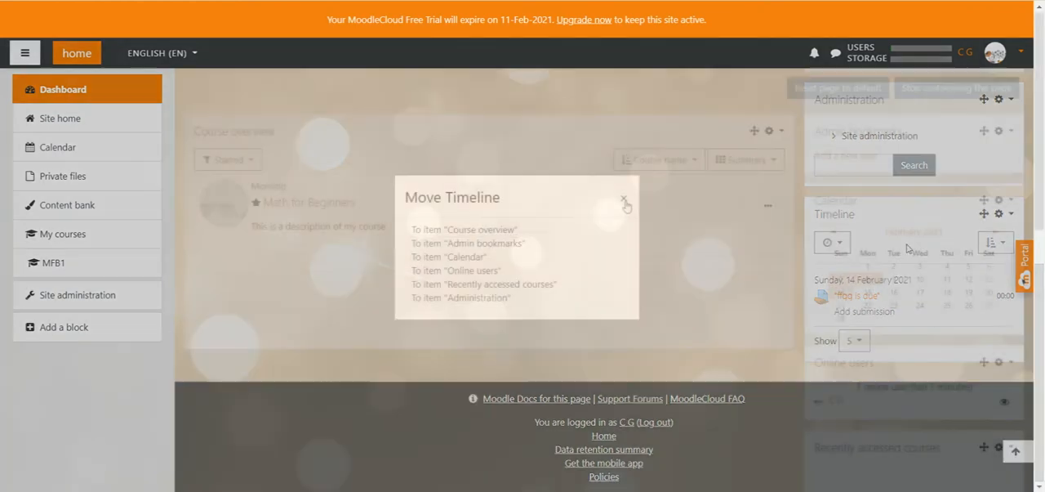
Step: Move the Timeline block into the main column, directly below Course overview
click(625, 199)
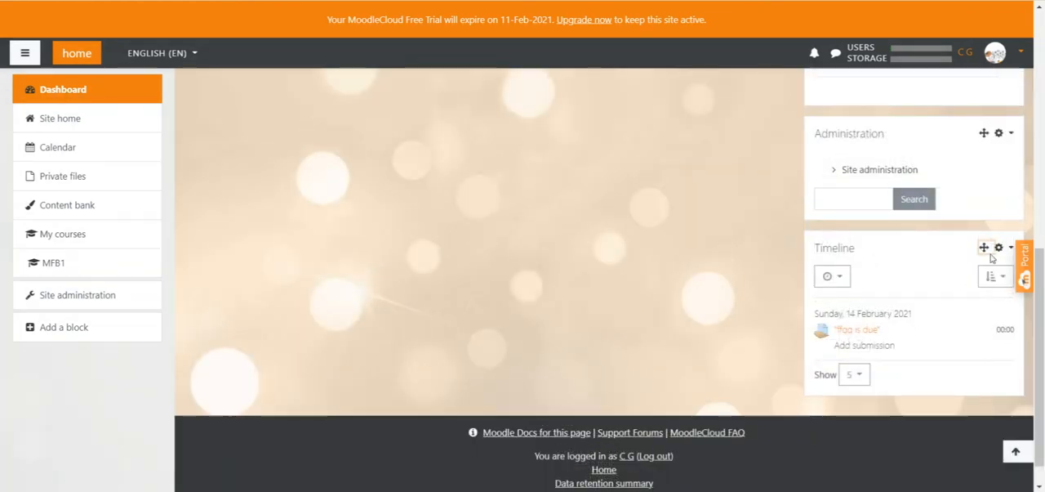
drag(985, 247, 516, 384)
scroll(515, 384, down, 3)
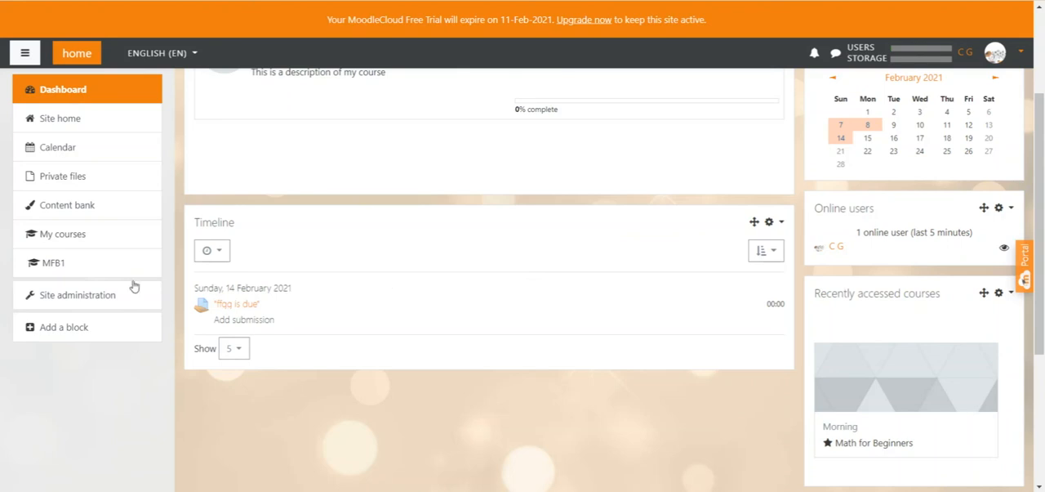
Step: Open the Default Dashboard page from the site's appearance settings and turn blocks editing on
click(95, 298)
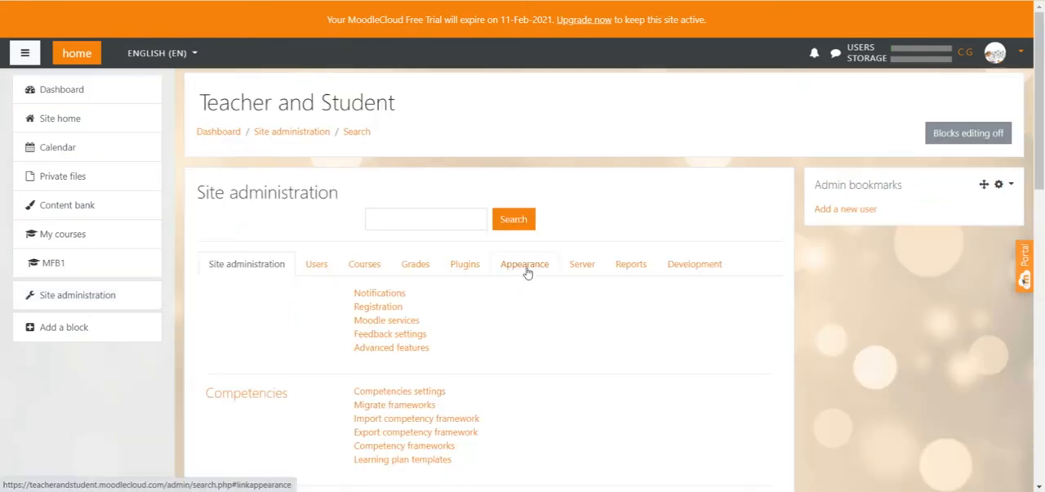
click(525, 265)
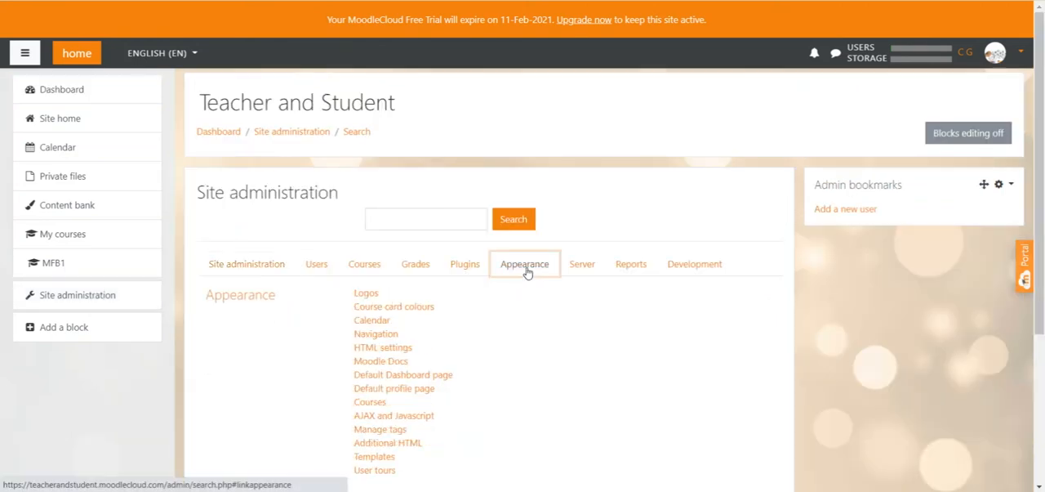
click(400, 377)
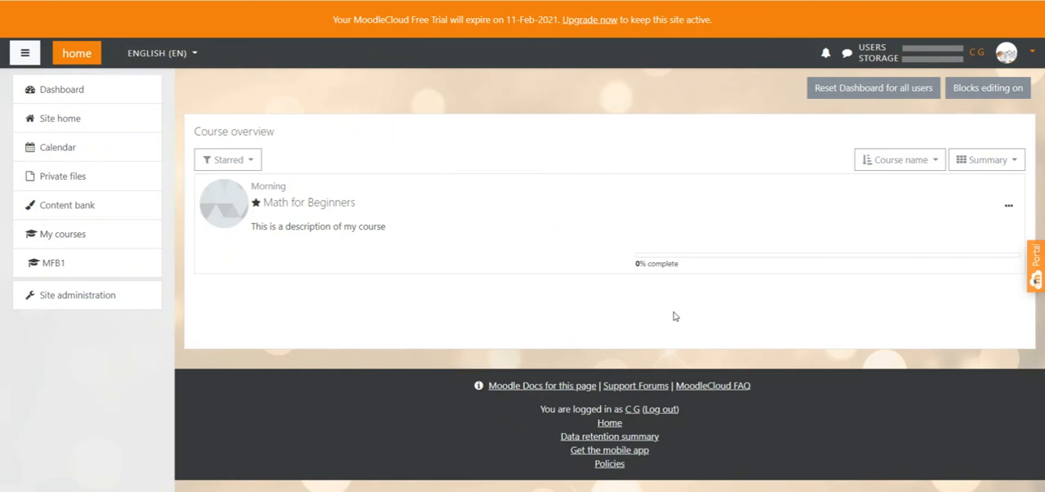
click(988, 89)
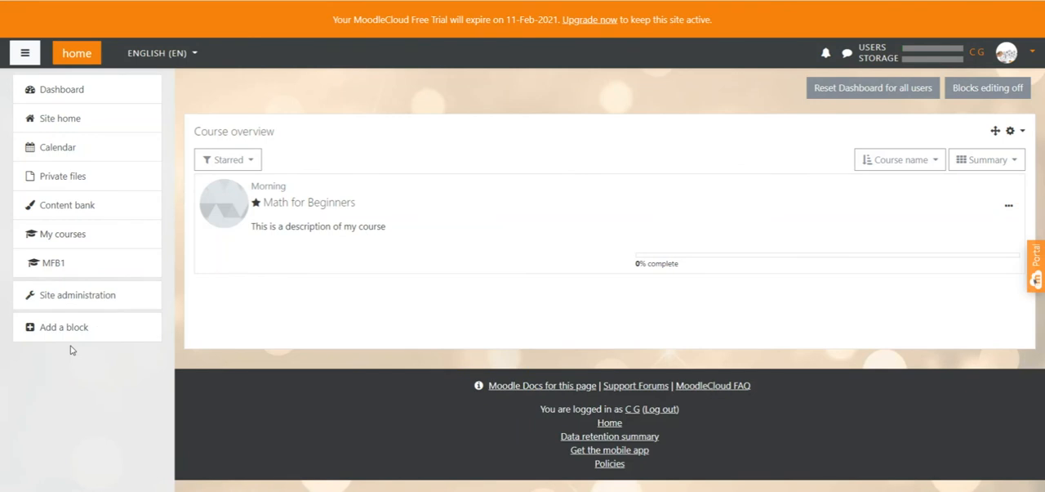
Step: Review the blocks that can be added to the default Dashboard, close the list, and return to the personal Dashboard
click(98, 329)
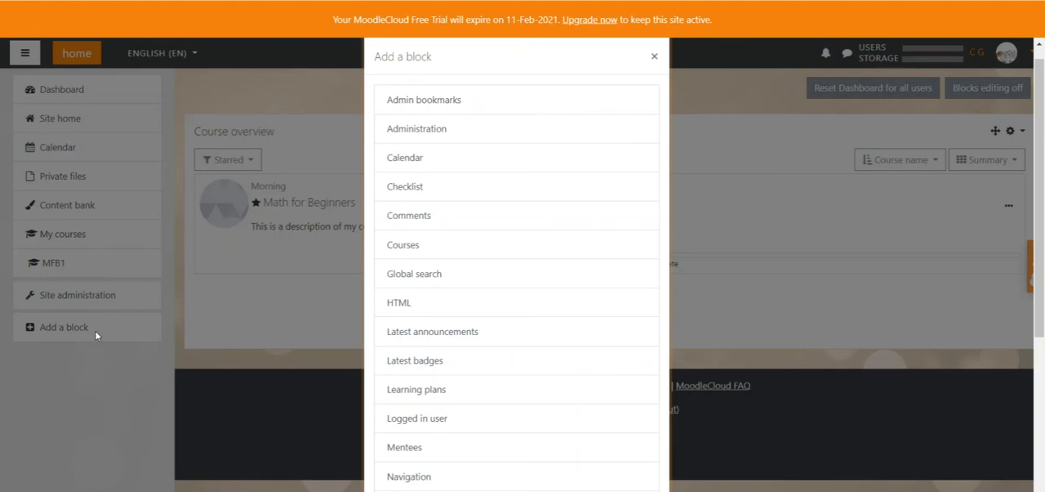
click(278, 292)
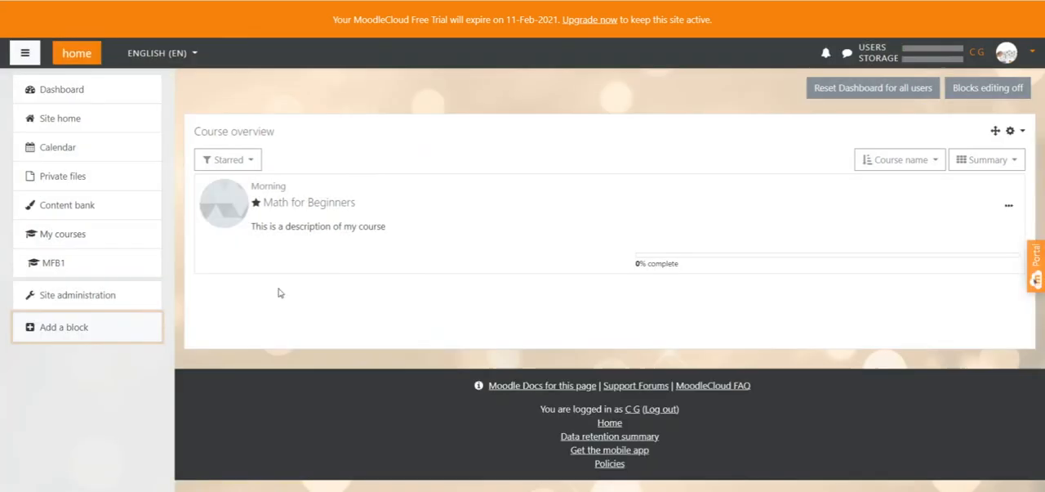
click(88, 89)
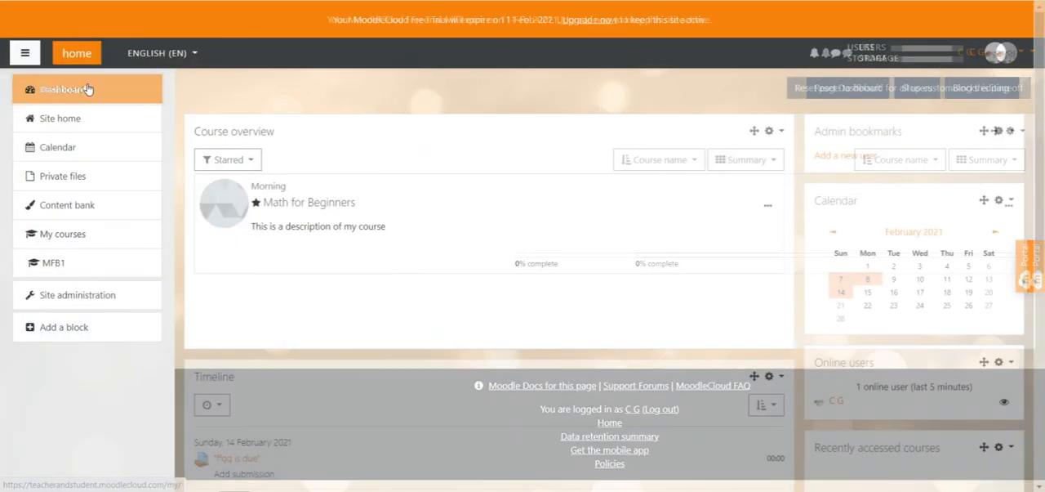